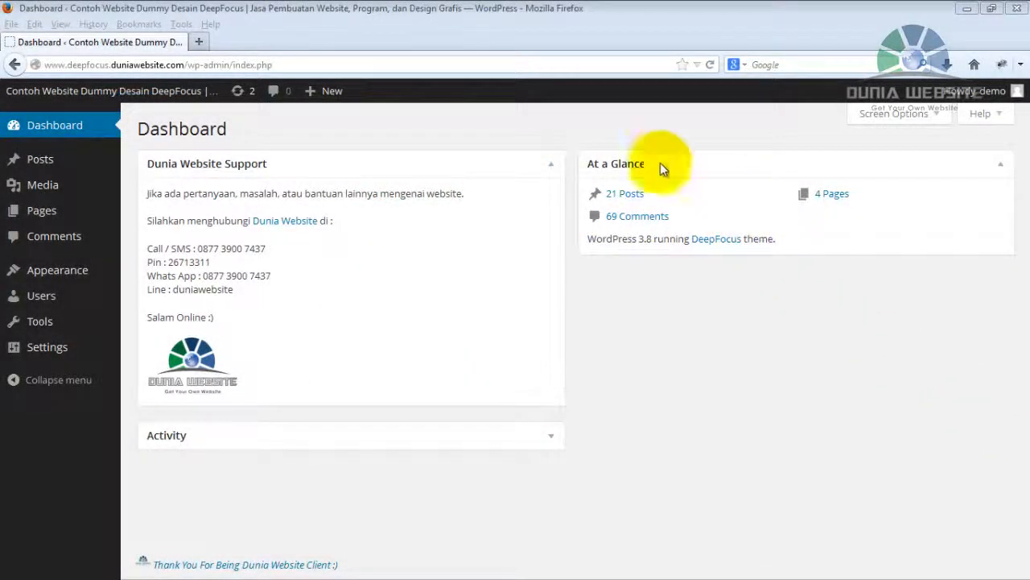
# Open the live site in a new browser tab and review its homepage from the header logo down to the Recent Works gallery
pyautogui.click(523, 37)
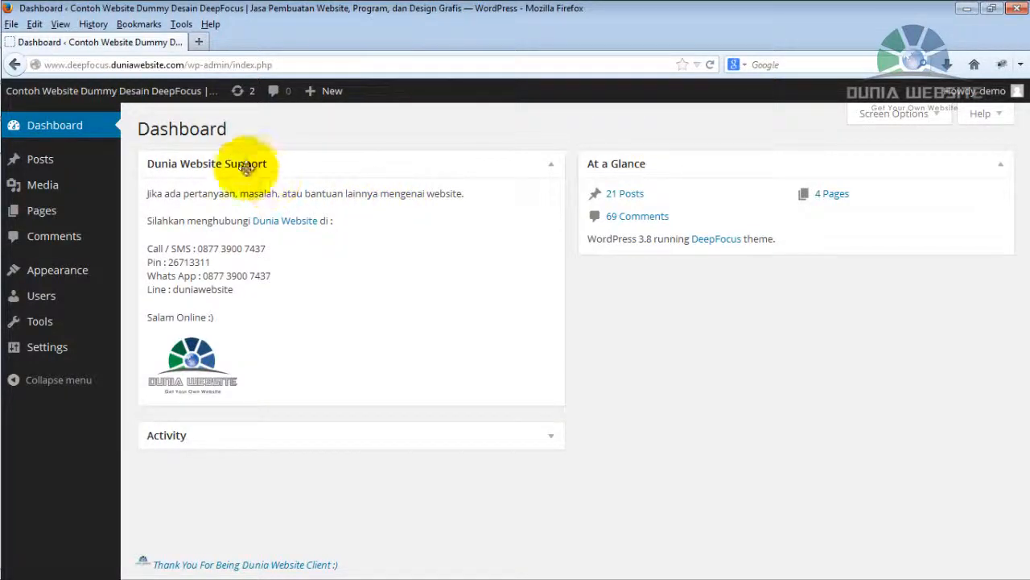
pyautogui.moveTo(99, 92)
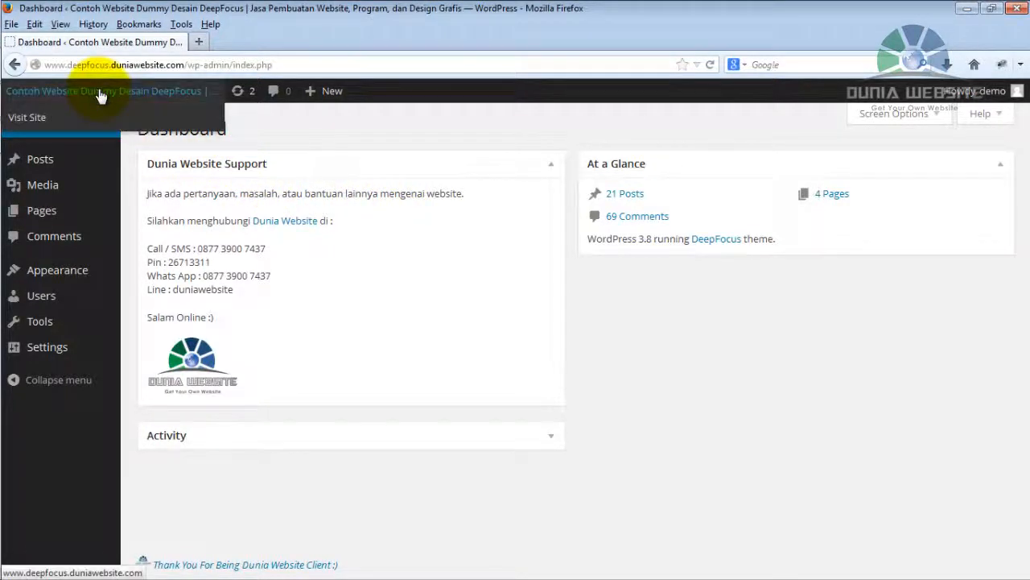
pyautogui.rightClick(28, 123)
pyautogui.click(71, 131)
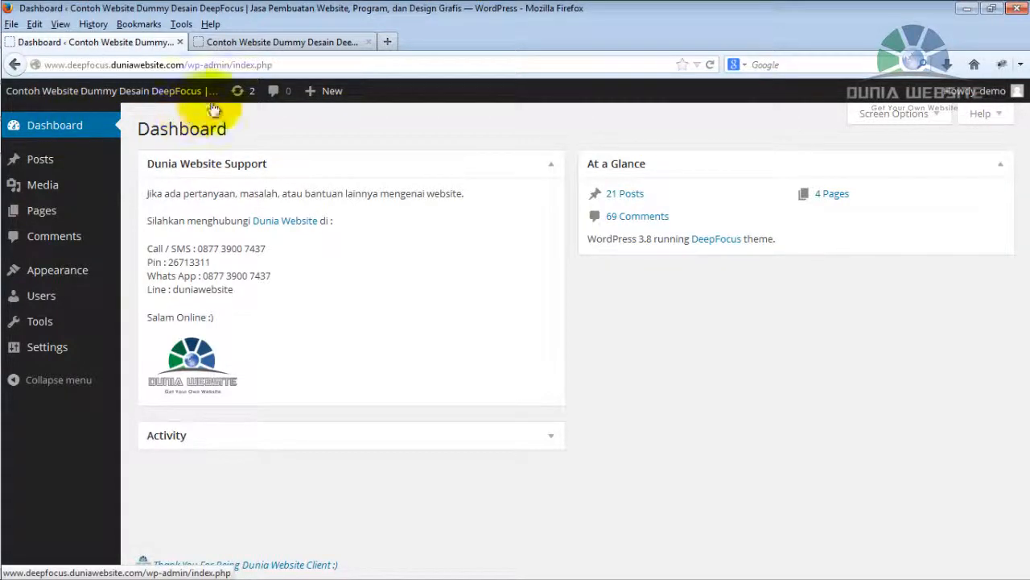
pyautogui.click(264, 42)
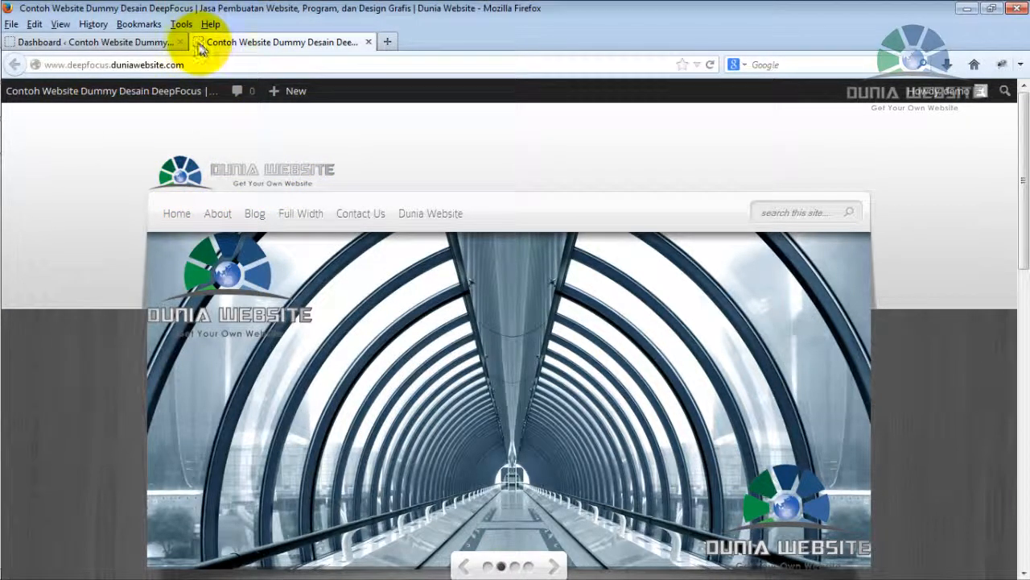
pyautogui.scroll(-1, 1026, 170)
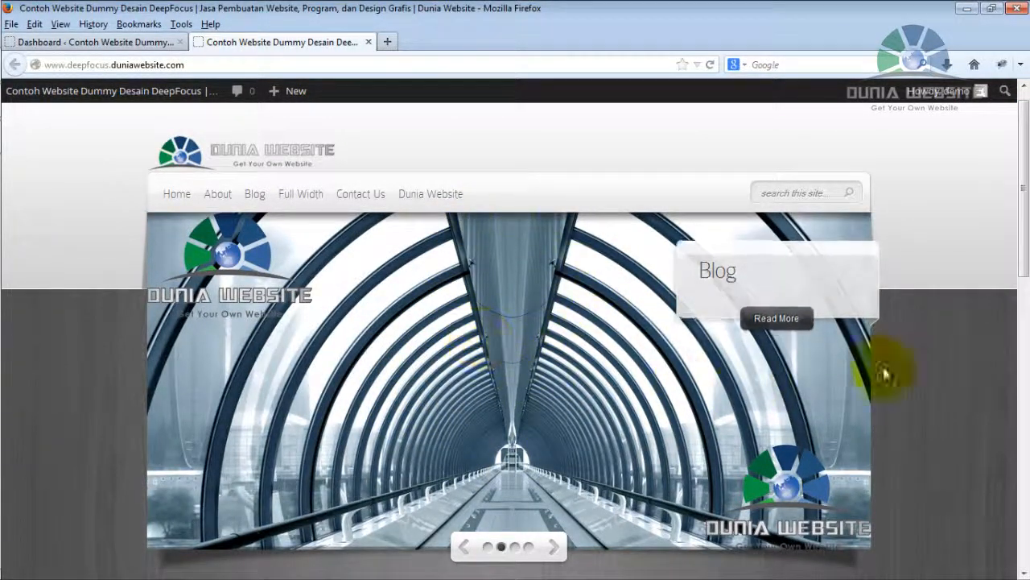
pyautogui.moveTo(1023, 226); pyautogui.dragTo(1021, 319)
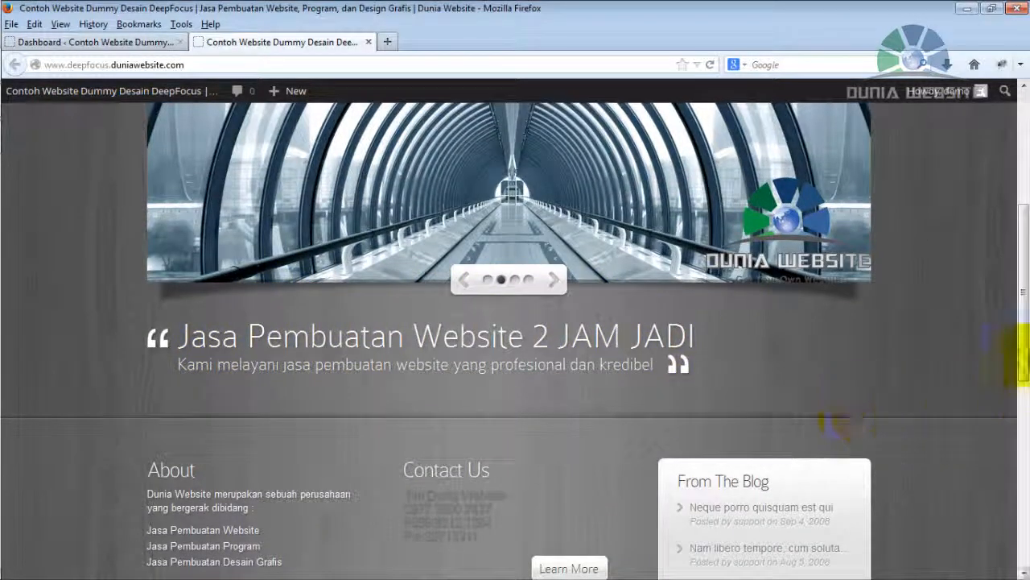
pyautogui.moveTo(1018, 347); pyautogui.dragTo(1022, 440)
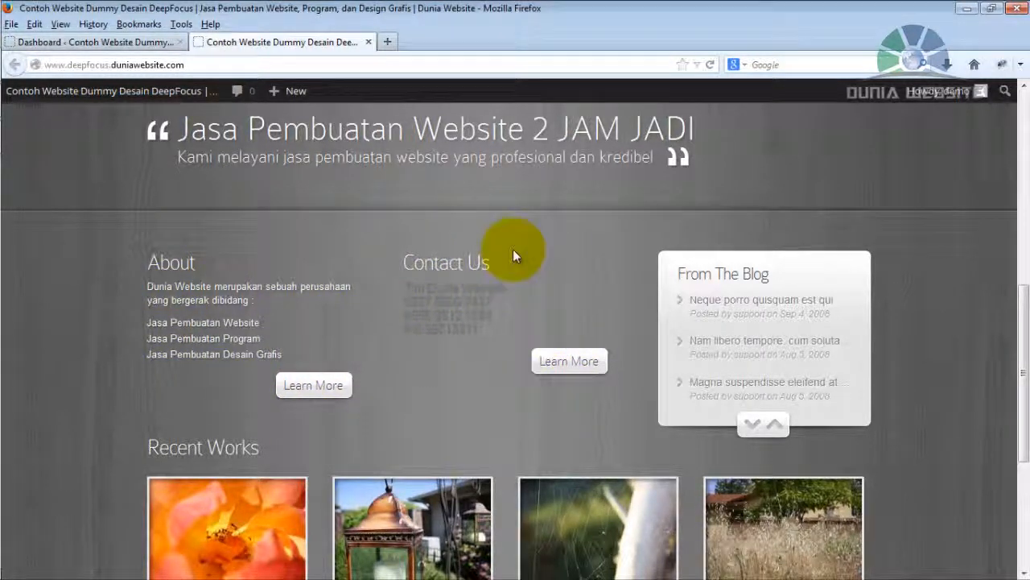
pyautogui.moveTo(1021, 333); pyautogui.dragTo(1002, 419)
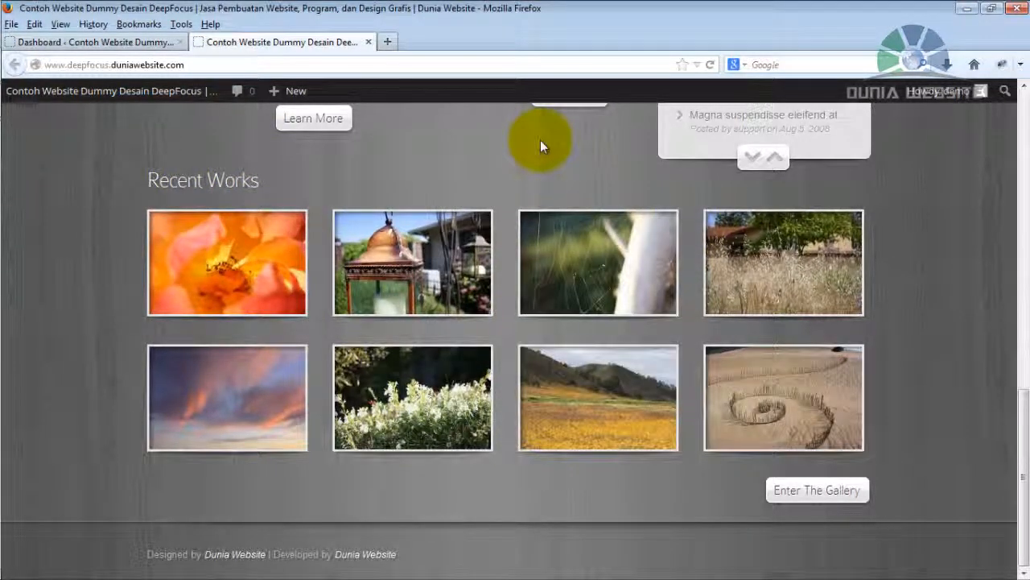
# In the DeepFocus theme options, upload Image Post 3 from the Dummy Image folder and use it as the logo
pyautogui.click(115, 44)
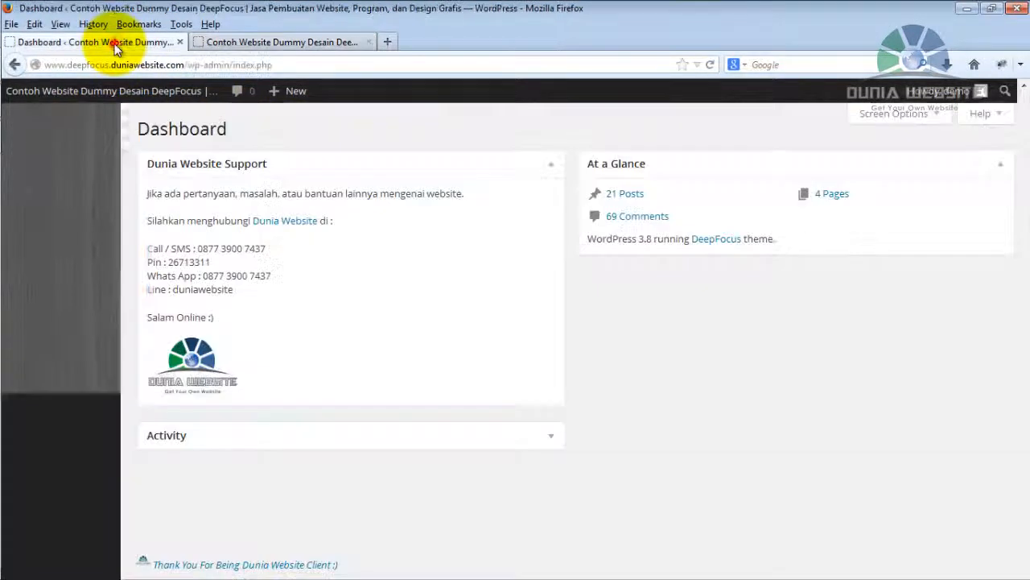
pyautogui.moveTo(68, 274)
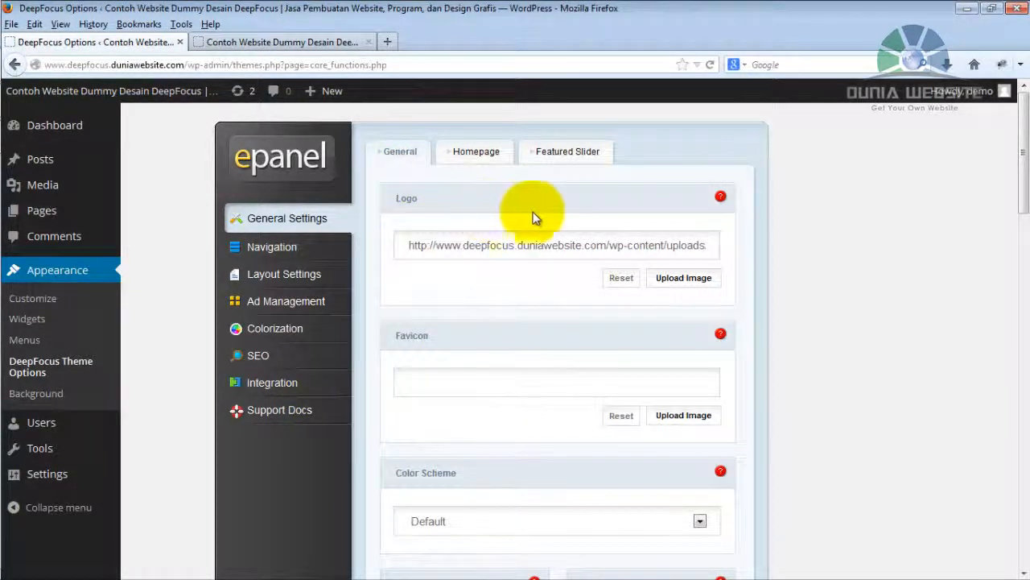
pyautogui.click(684, 281)
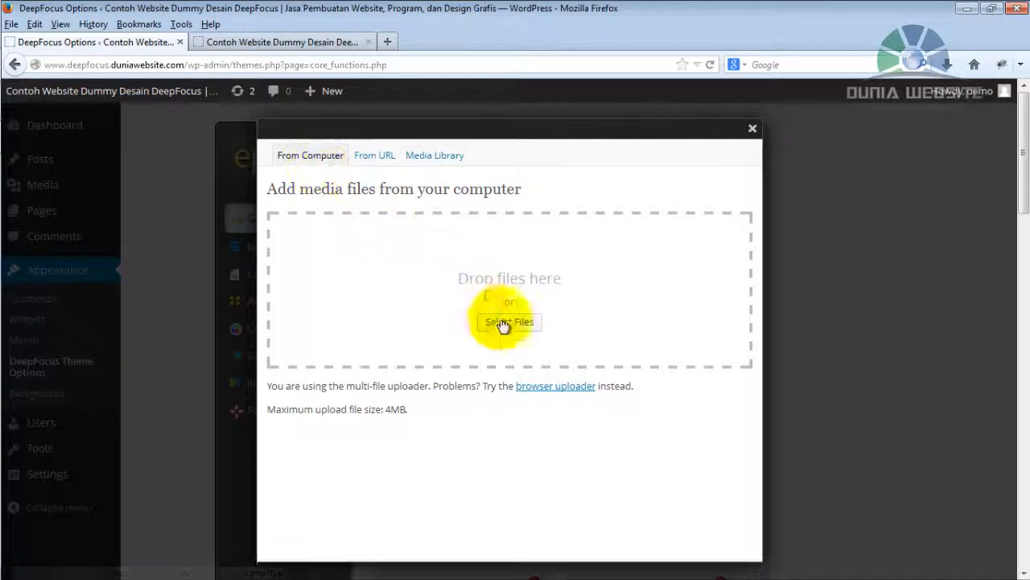
pyautogui.click(525, 333)
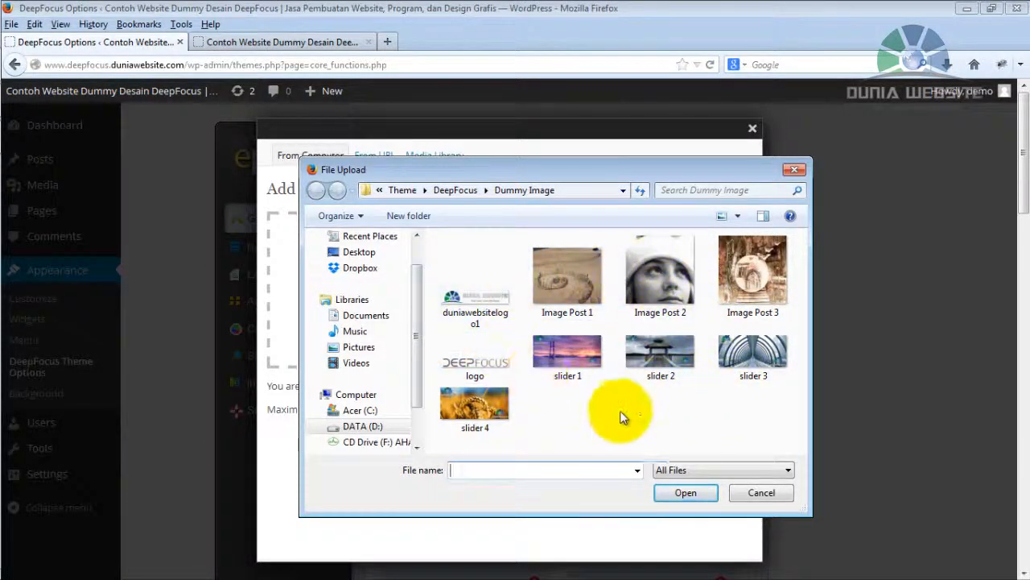
pyautogui.click(737, 294)
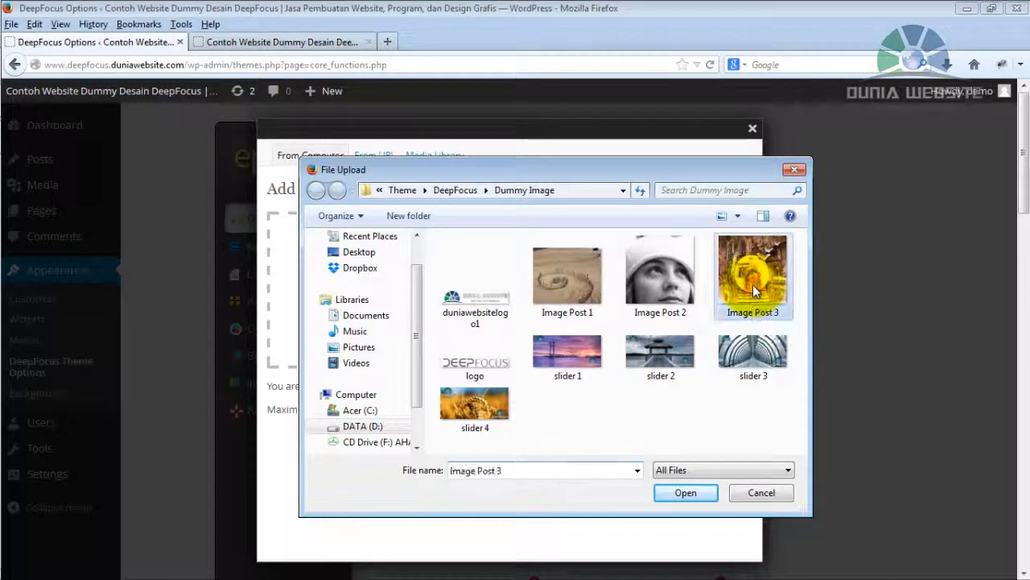
pyautogui.click(686, 492)
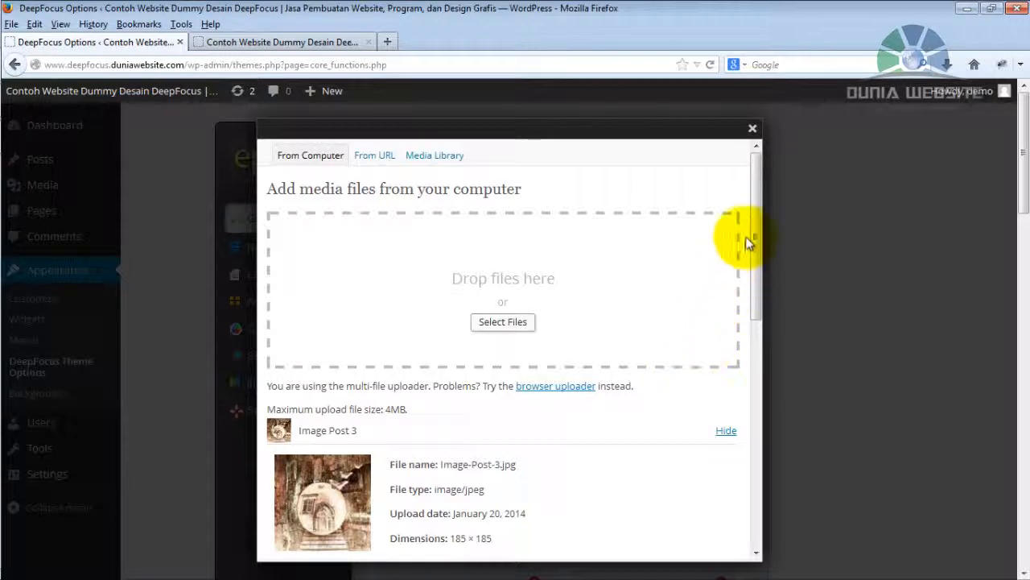
pyautogui.moveTo(756, 201); pyautogui.dragTo(747, 445)
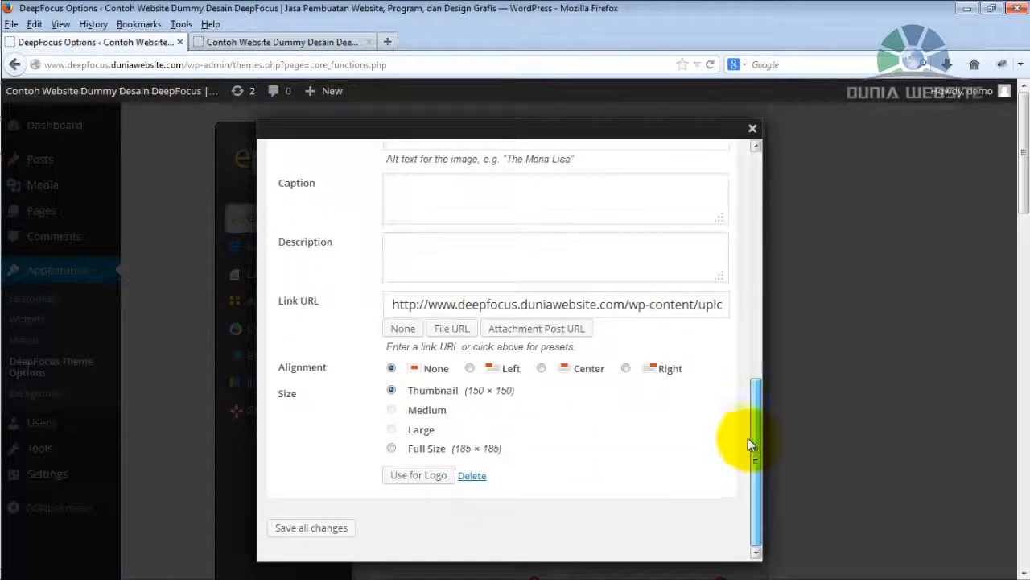
pyautogui.click(433, 483)
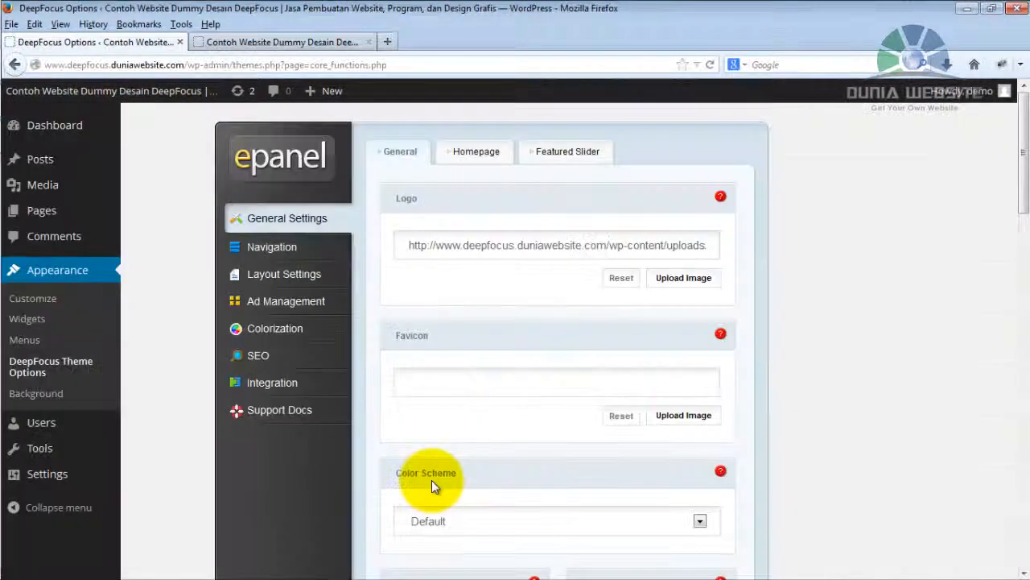
# Save the theme options with the Image Post 3 logo and reload the live homepage to check its header
pyautogui.moveTo(1022, 157); pyautogui.dragTo(1022, 529)
pyautogui.click(729, 465)
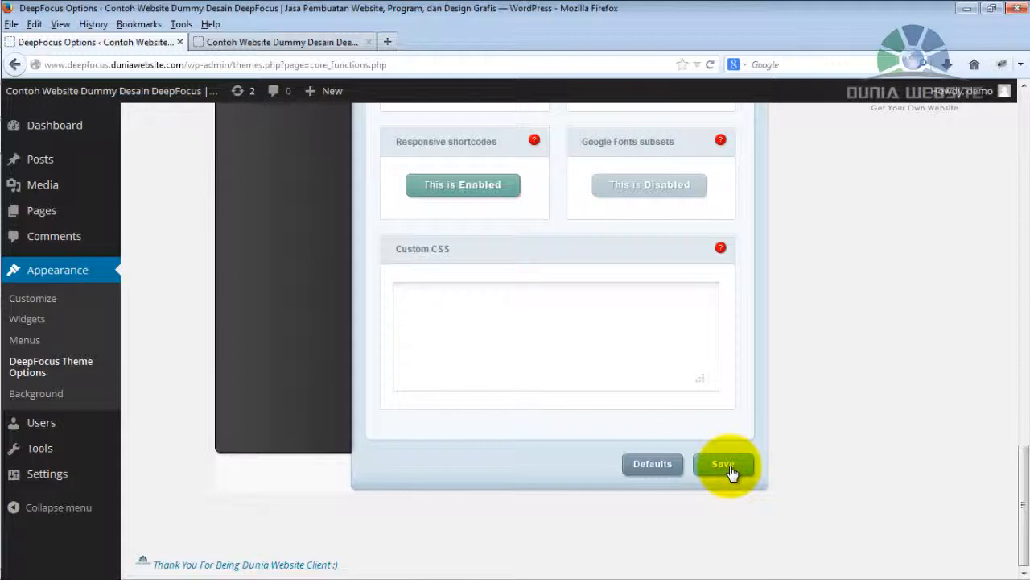
pyautogui.click(265, 37)
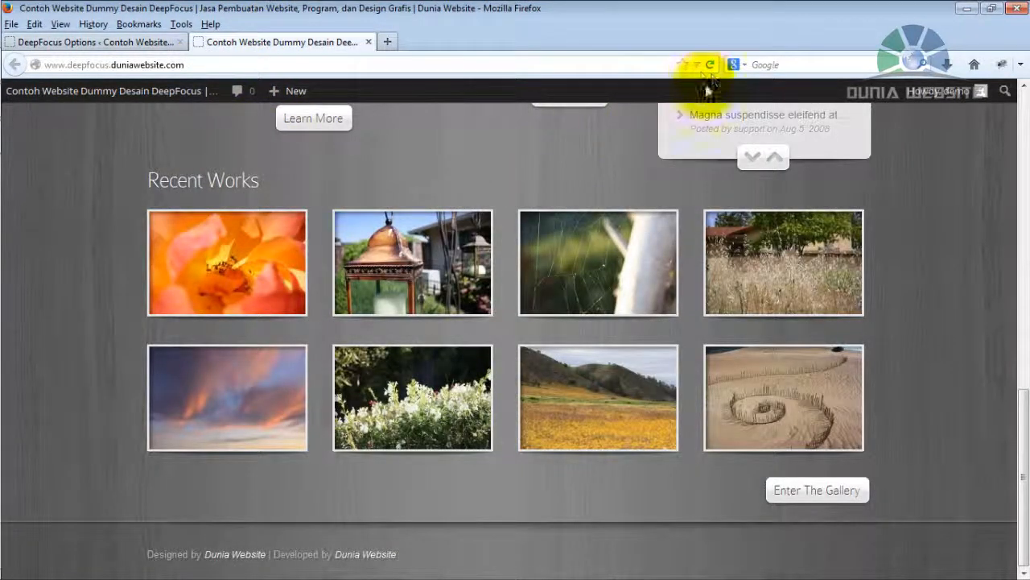
pyautogui.click(712, 64)
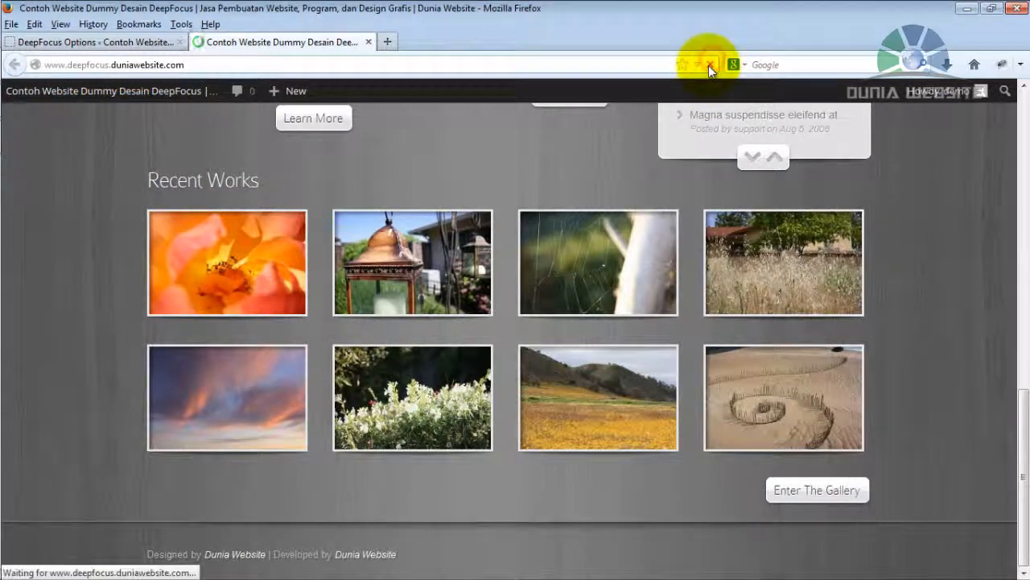
pyautogui.moveTo(1026, 455); pyautogui.dragTo(1027, 143)
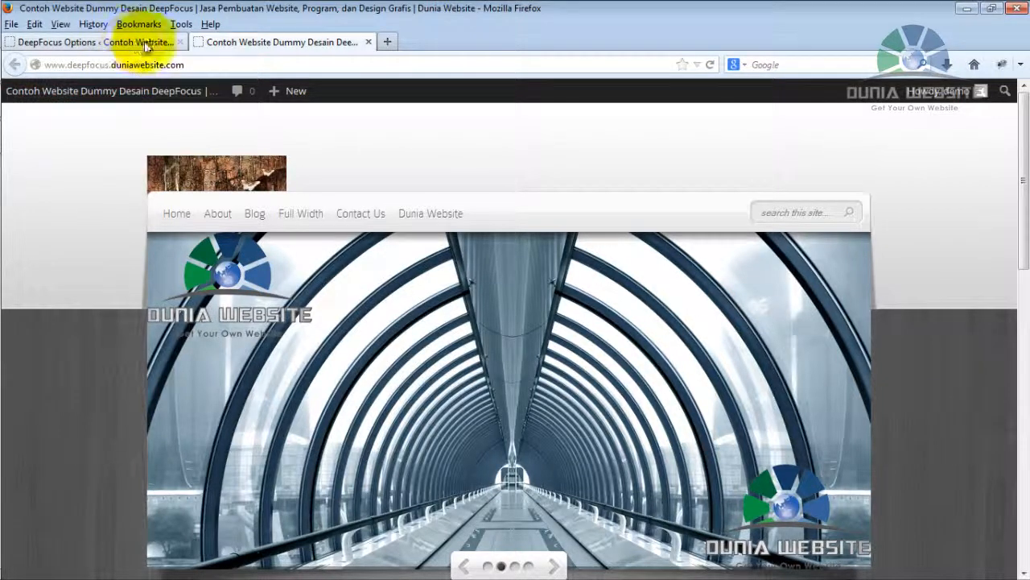
# Replace the logo in the DeepFocus theme options with the duniawebsitelogo1 image from the media library
pyautogui.click(105, 42)
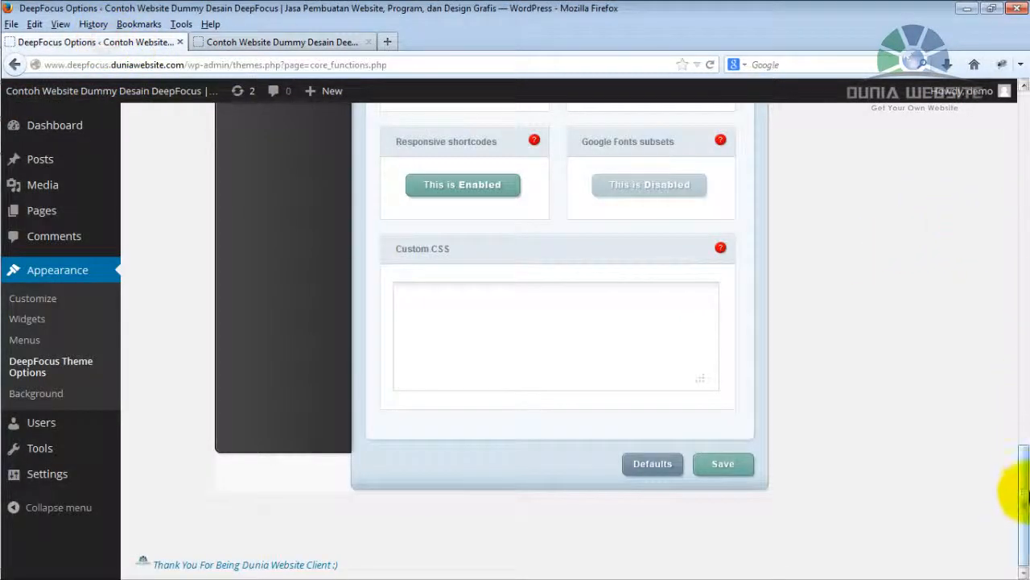
pyautogui.moveTo(1022, 488); pyautogui.dragTo(1012, 134)
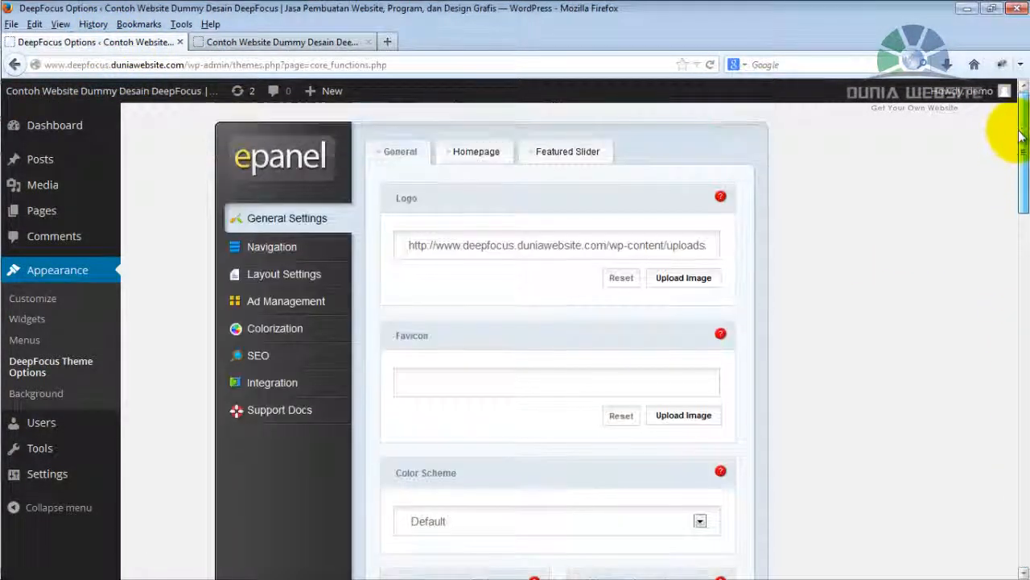
pyautogui.click(690, 282)
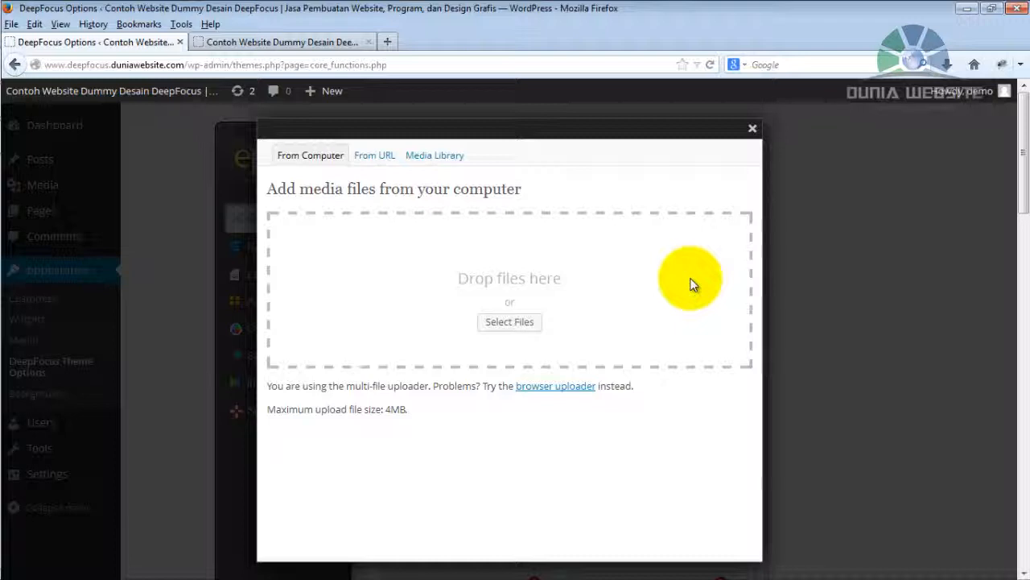
pyautogui.click(433, 163)
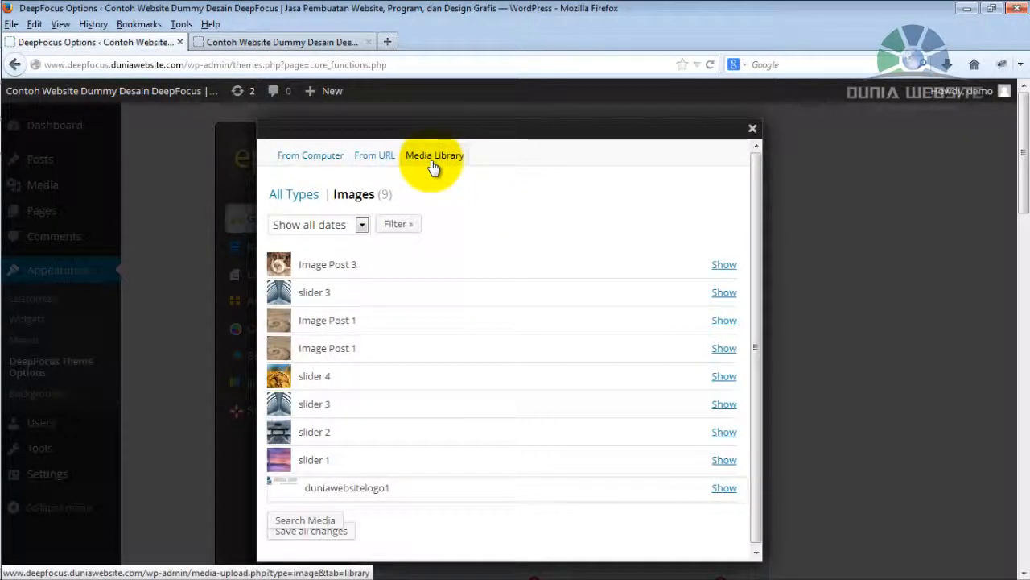
pyautogui.click(724, 489)
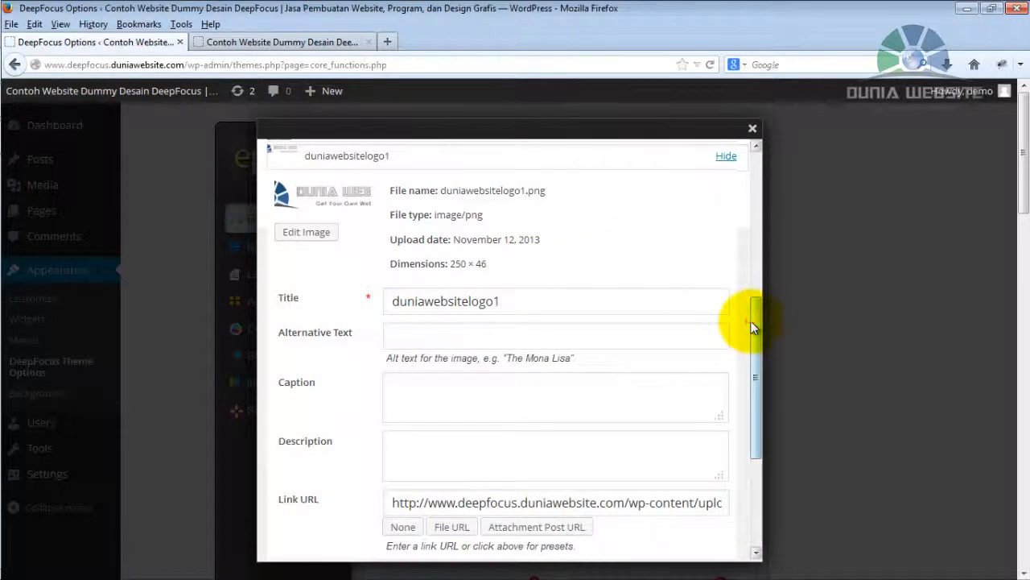
pyautogui.moveTo(749, 322); pyautogui.dragTo(746, 522)
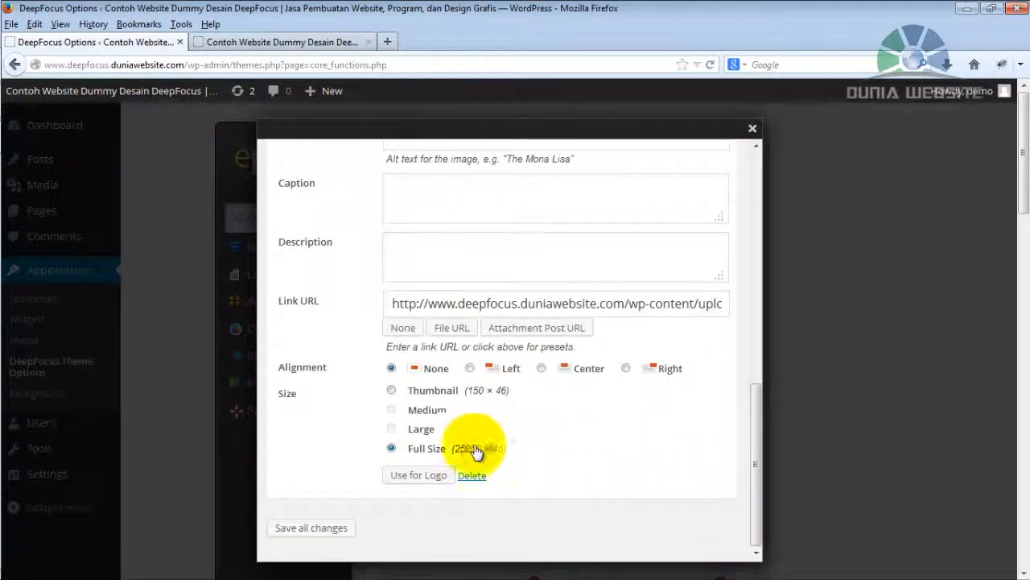
pyautogui.click(415, 475)
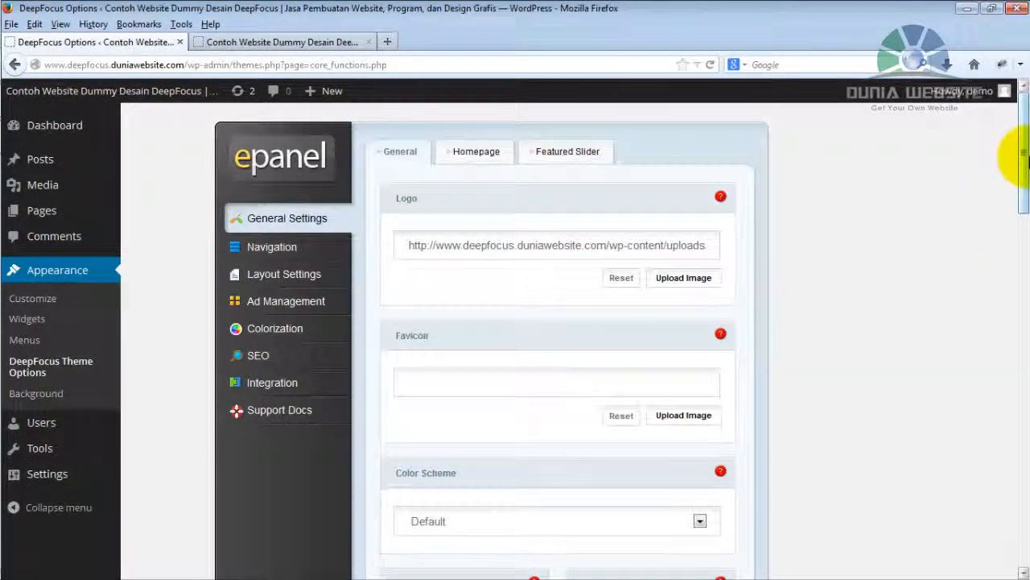
# Save the theme options with the duniawebsitelogo1 logo and reload the live homepage to check the header logo
pyautogui.moveTo(1026, 159); pyautogui.dragTo(1024, 539)
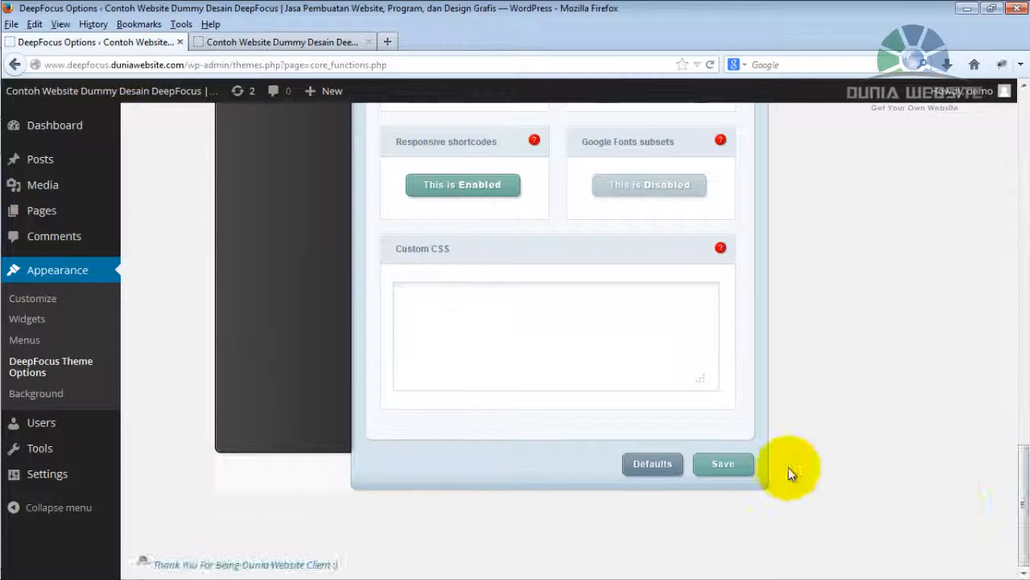
pyautogui.click(733, 469)
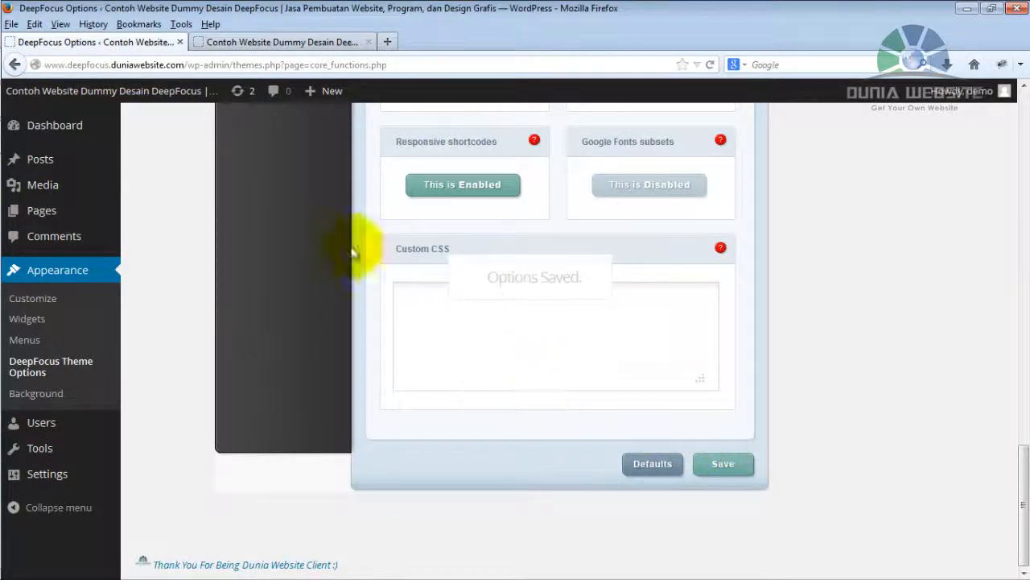
pyautogui.click(286, 41)
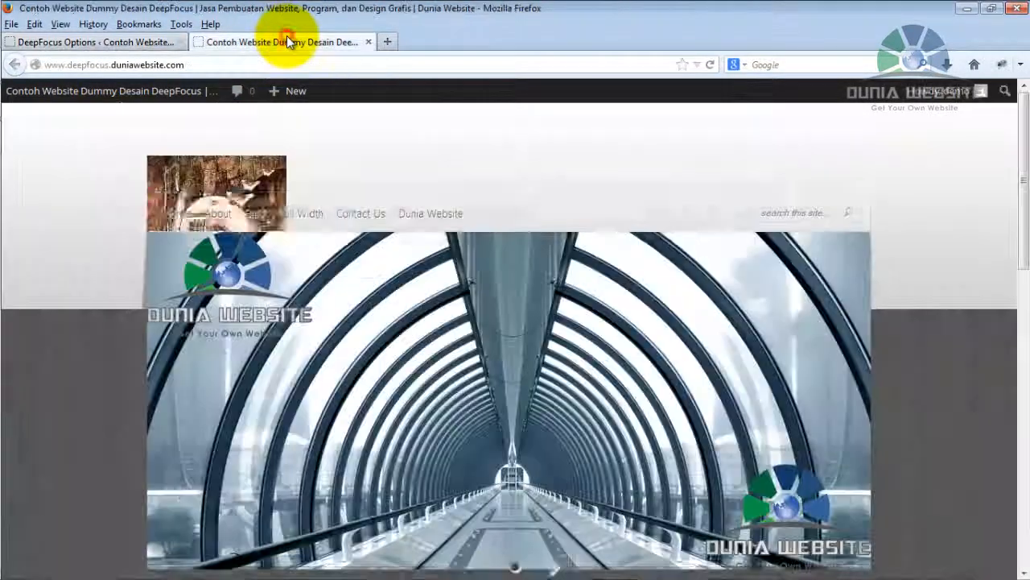
pyautogui.click(711, 65)
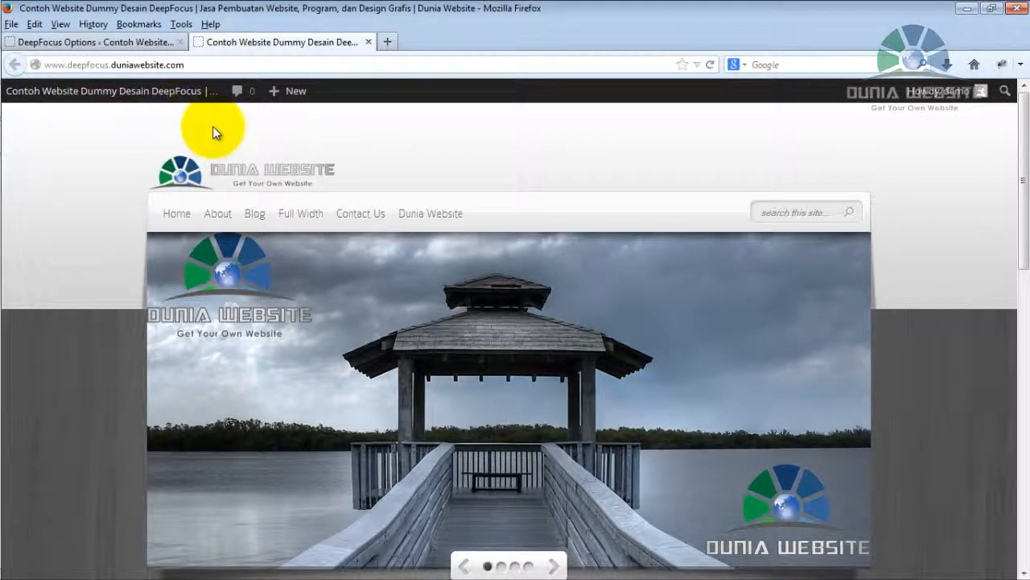
# In the DeepFocus theme options, use the second Image Post 1 from the media library as the favicon at Thumbnail size (150 × 150)
pyautogui.click(129, 43)
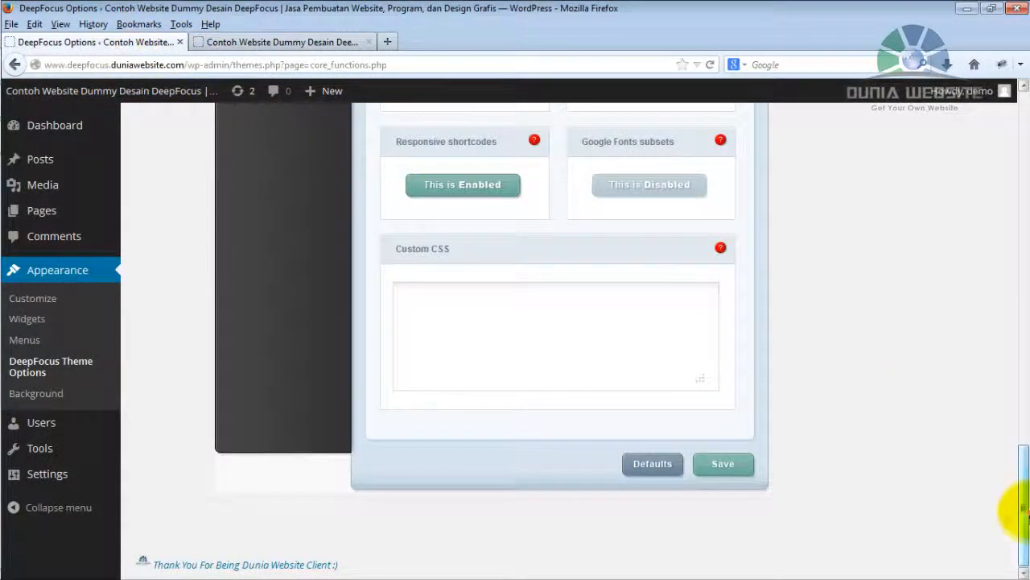
pyautogui.moveTo(1022, 509); pyautogui.dragTo(990, 137)
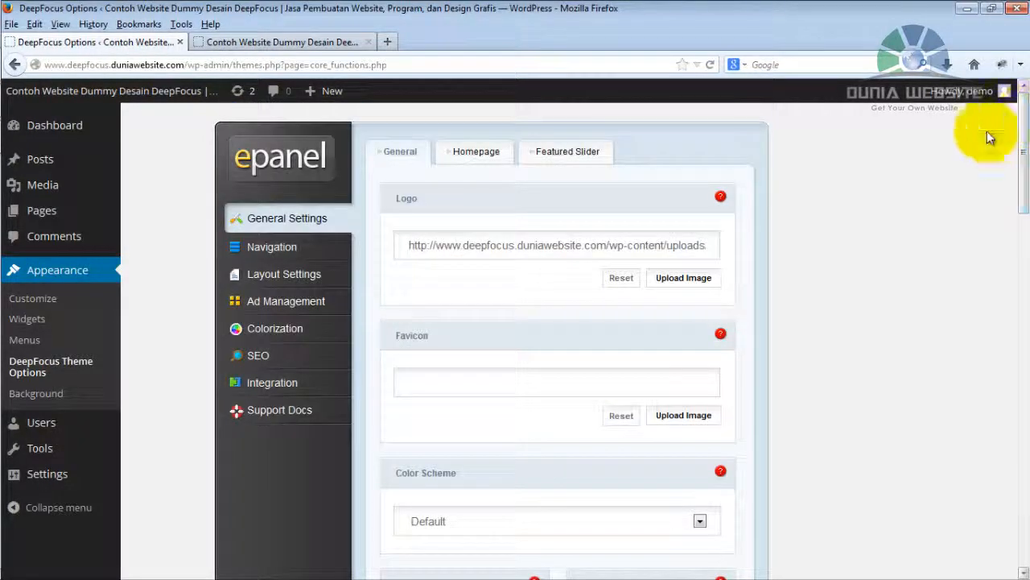
pyautogui.click(388, 146)
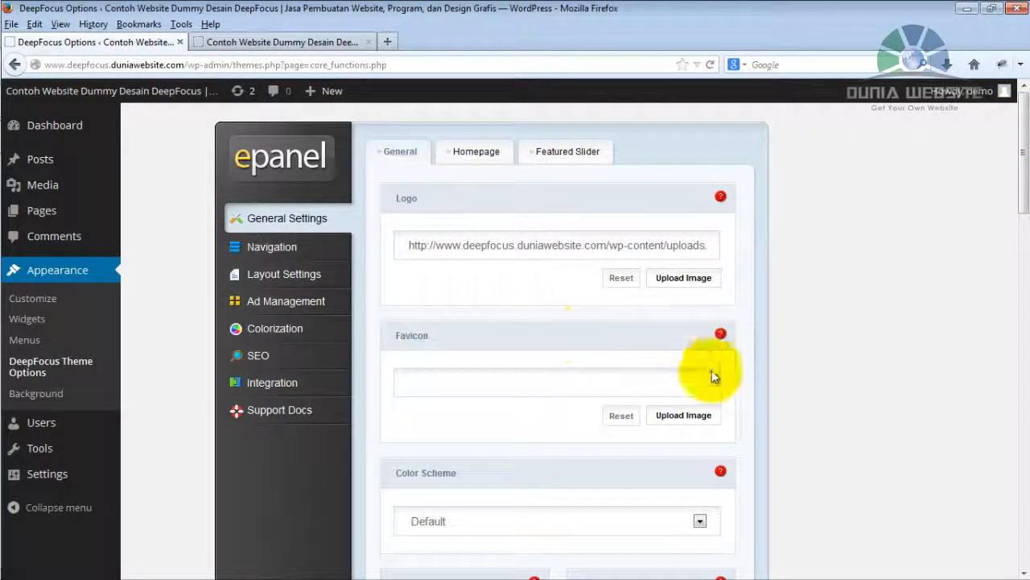
pyautogui.click(695, 416)
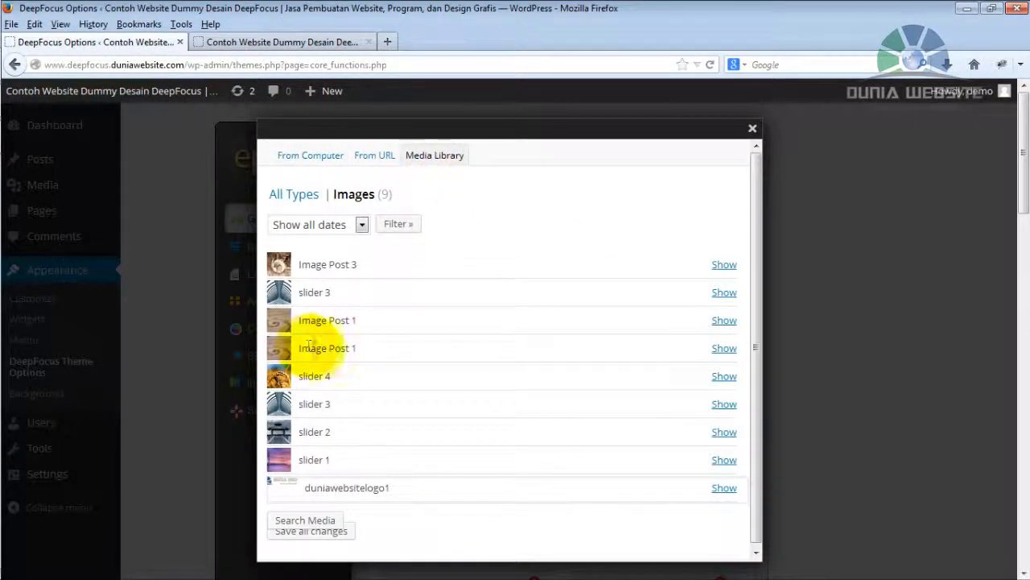
pyautogui.click(722, 352)
pyautogui.scroll(-3, 741, 266)
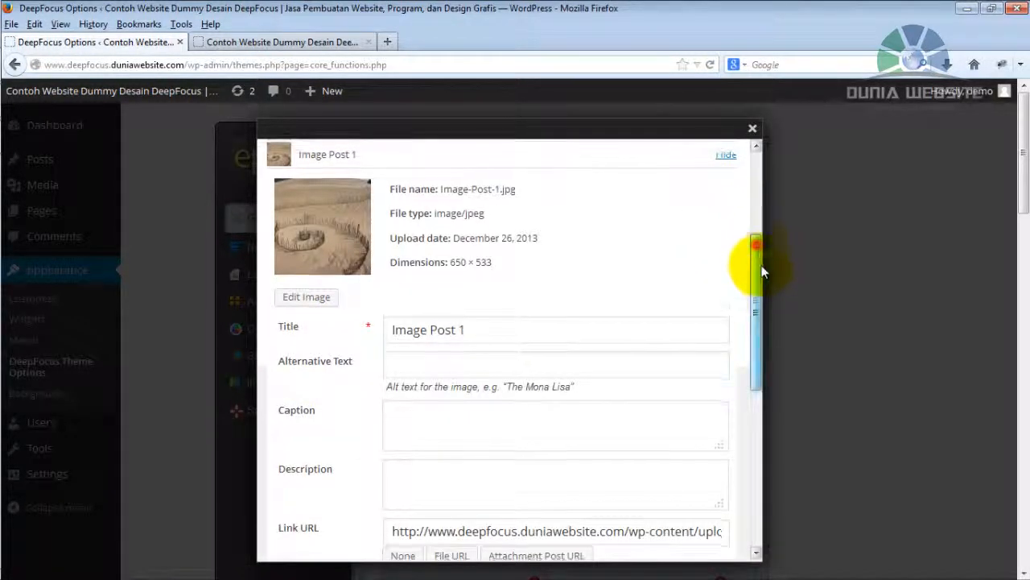
pyautogui.moveTo(762, 271); pyautogui.dragTo(759, 362)
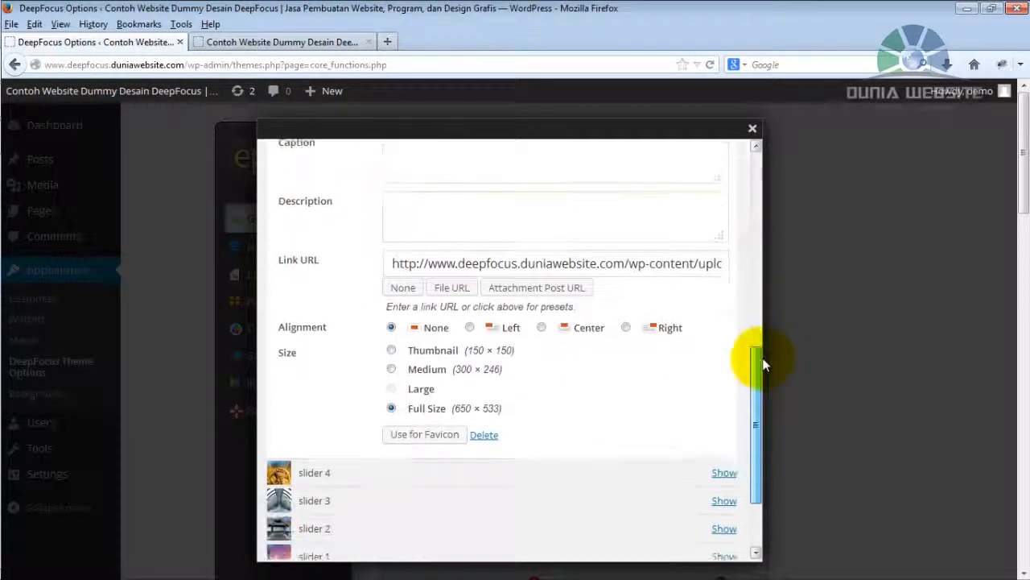
pyautogui.click(439, 352)
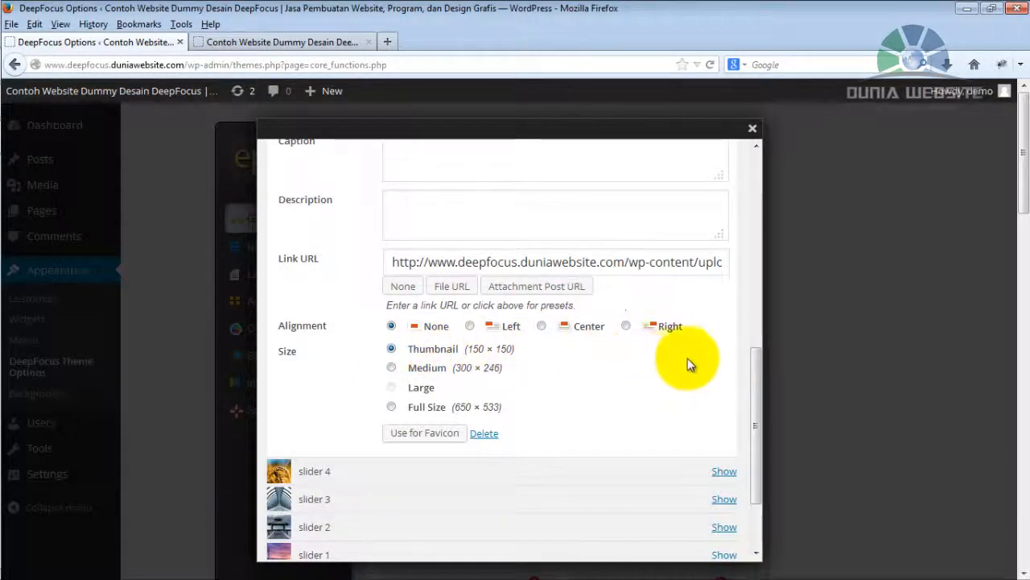
pyautogui.moveTo(753, 364); pyautogui.dragTo(757, 231)
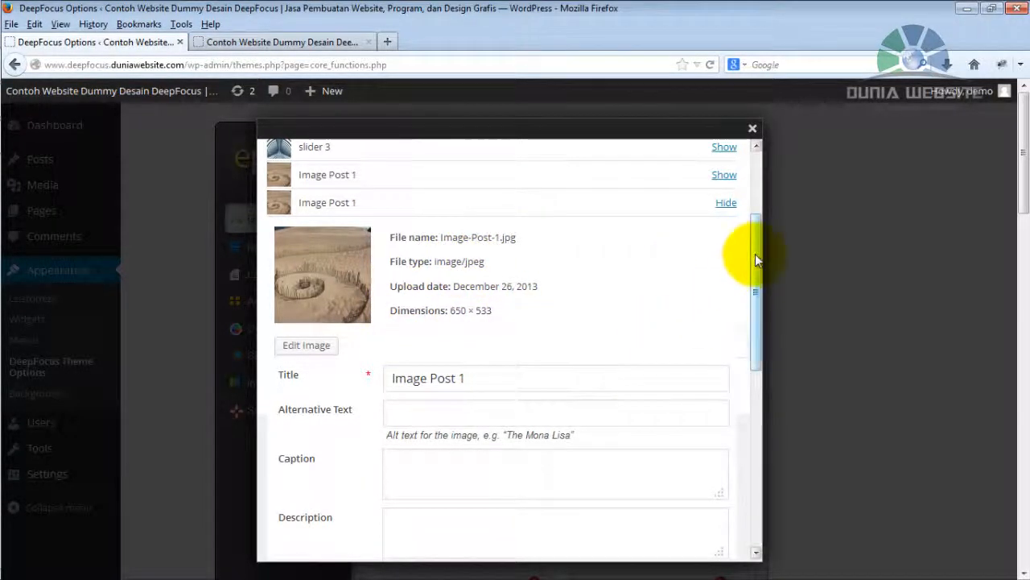
pyautogui.moveTo(755, 253); pyautogui.dragTo(765, 400)
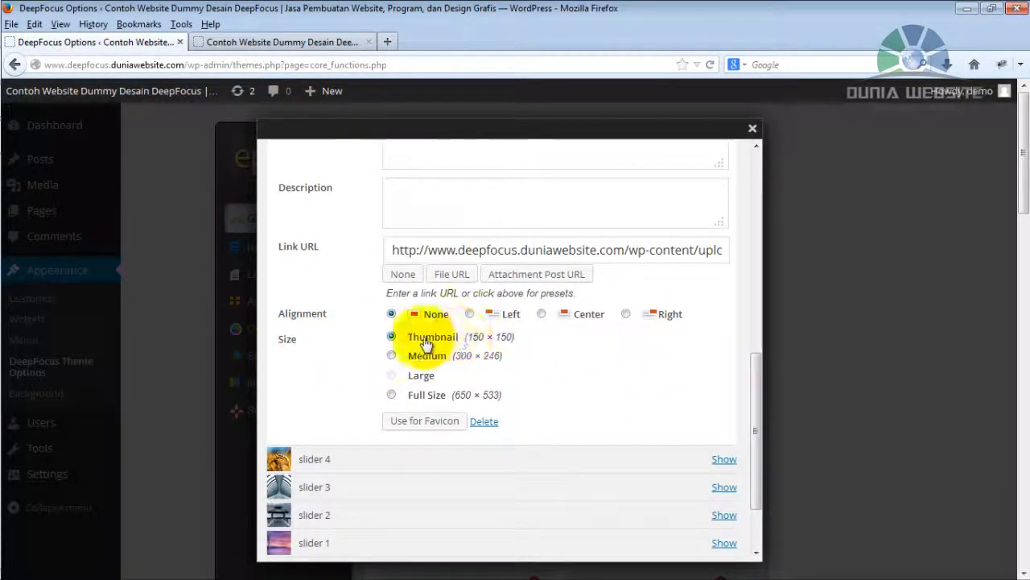
pyautogui.click(411, 422)
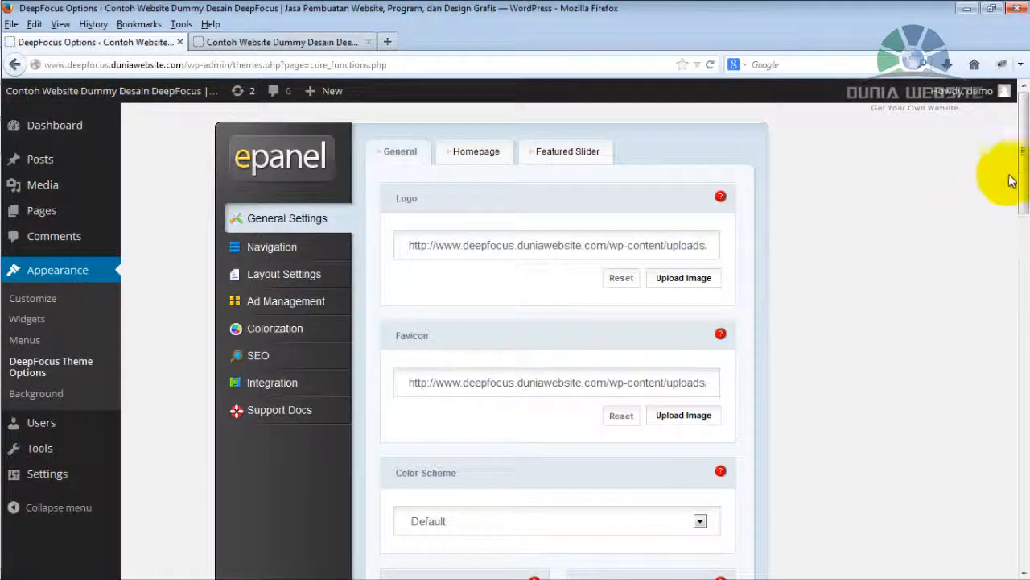
# Save the theme options with the Image Post 1 favicon and reload the live homepage to check its icon
pyautogui.moveTo(1024, 166); pyautogui.dragTo(1027, 531)
pyautogui.click(714, 467)
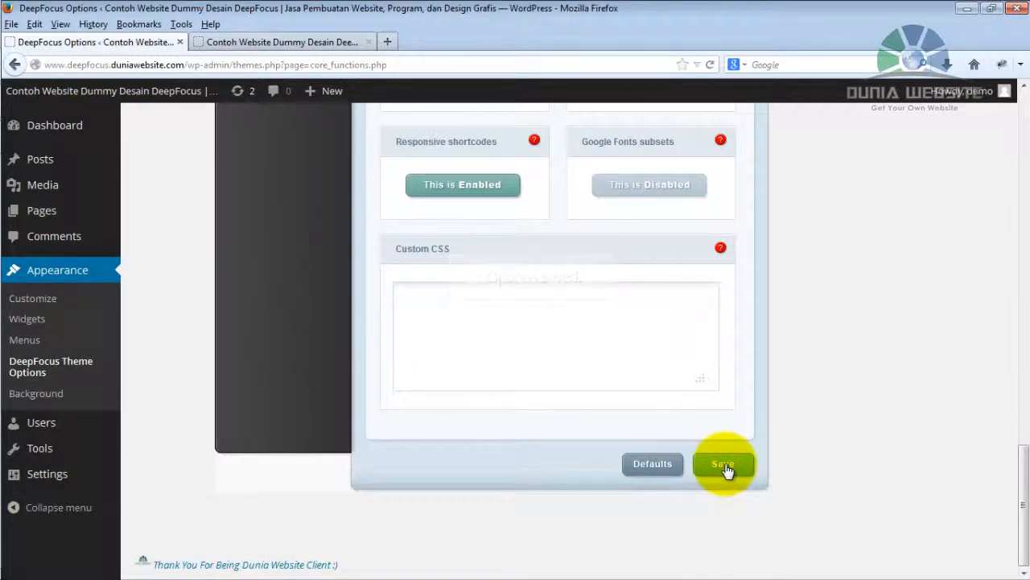
pyautogui.click(291, 43)
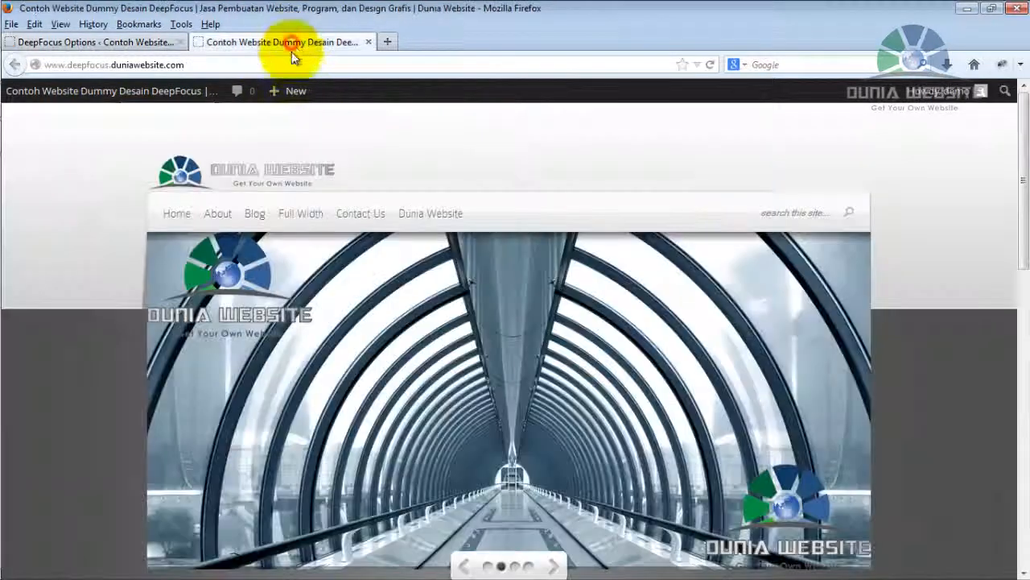
pyautogui.click(709, 66)
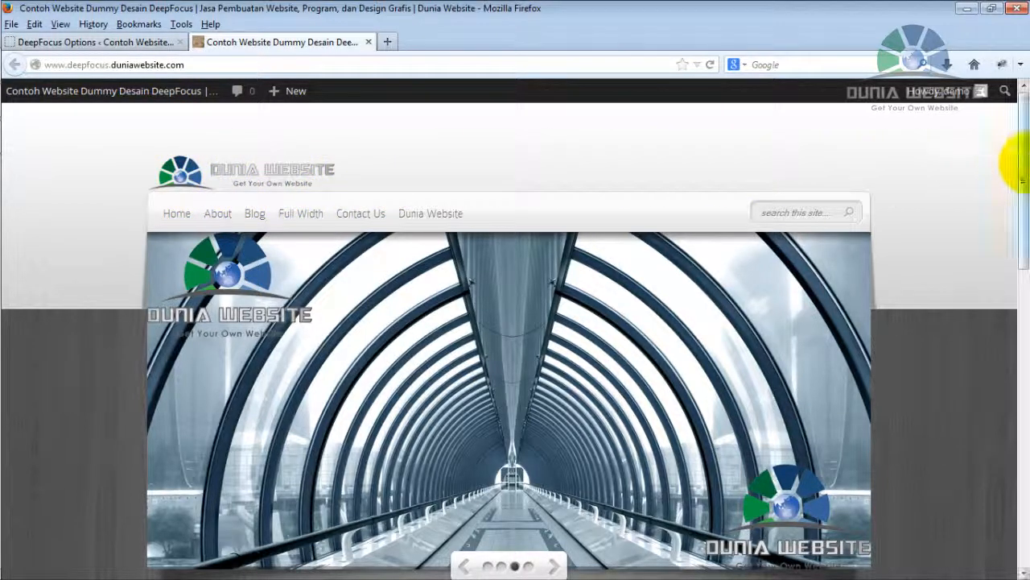
pyautogui.moveTo(1026, 163); pyautogui.dragTo(1023, 194)
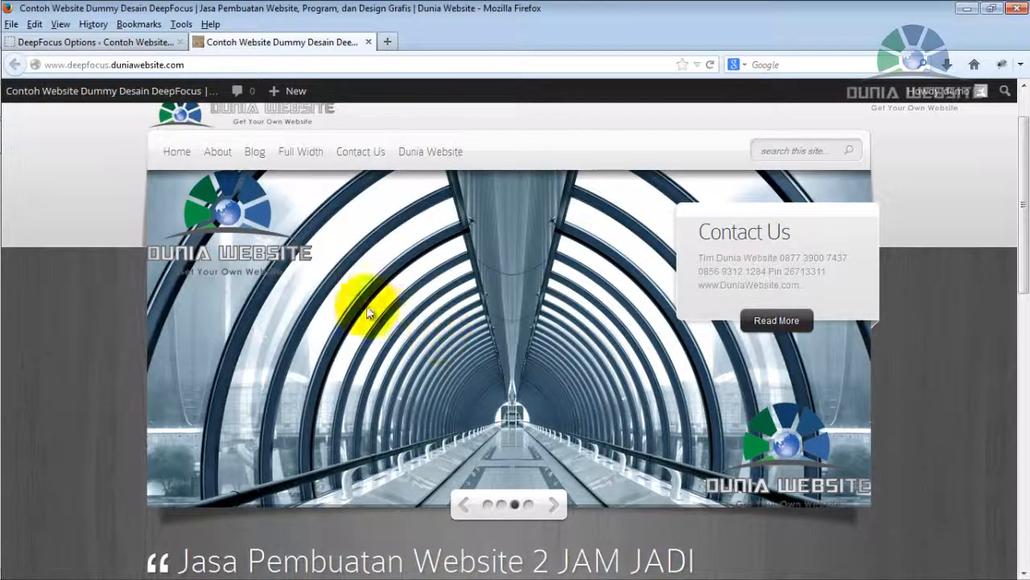
# Return to the theme options, open the Featured Slider settings, and toggle Display Featured Slider off and back on
pyautogui.click(139, 42)
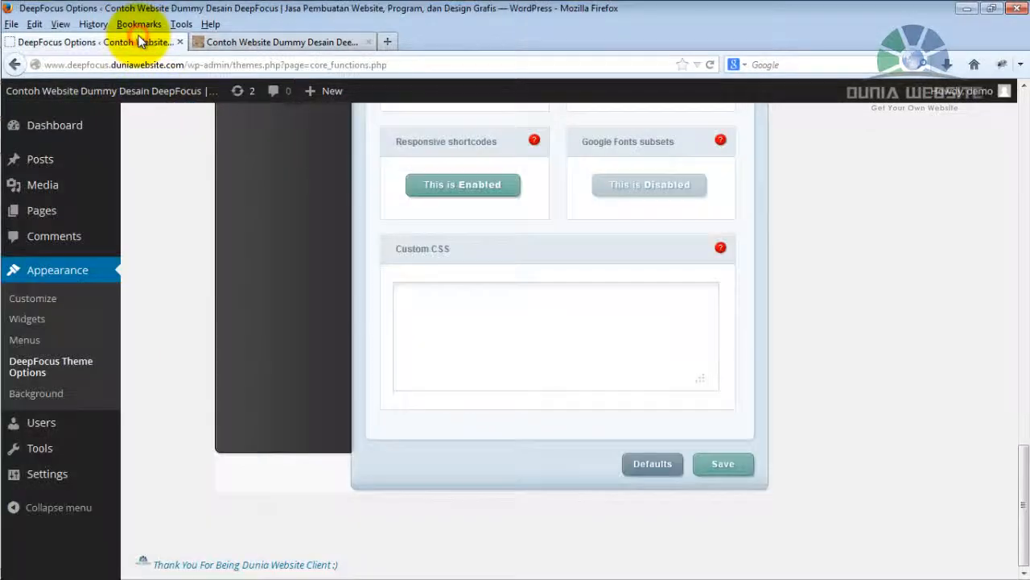
pyautogui.moveTo(1023, 523); pyautogui.dragTo(1014, 126)
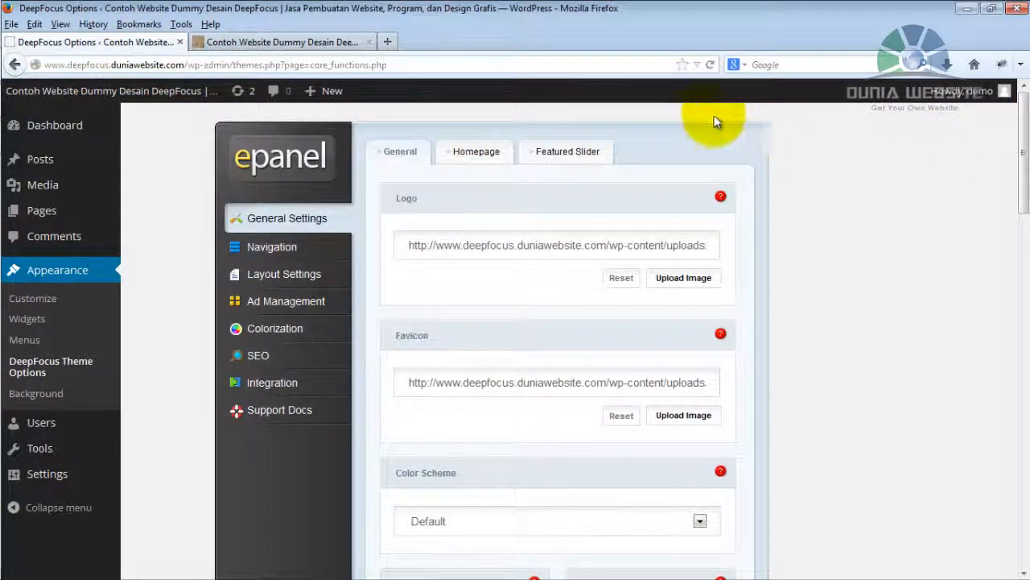
pyautogui.click(569, 156)
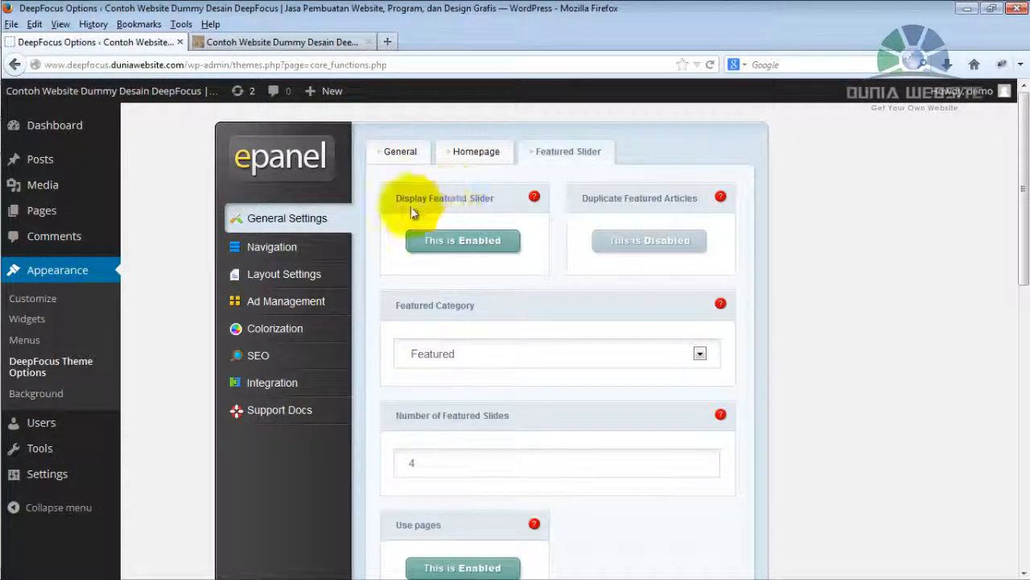
pyautogui.click(463, 244)
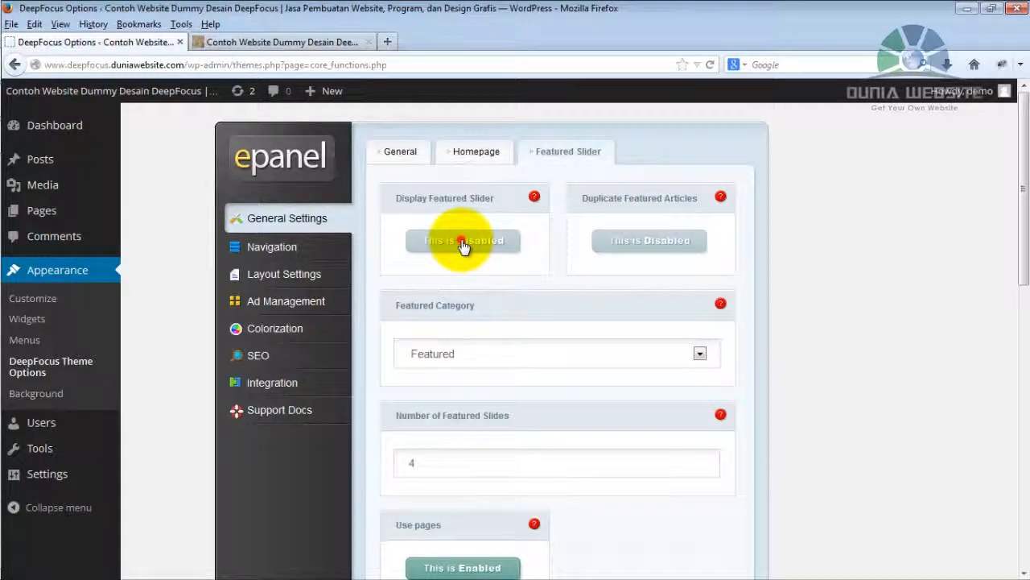
pyautogui.click(464, 243)
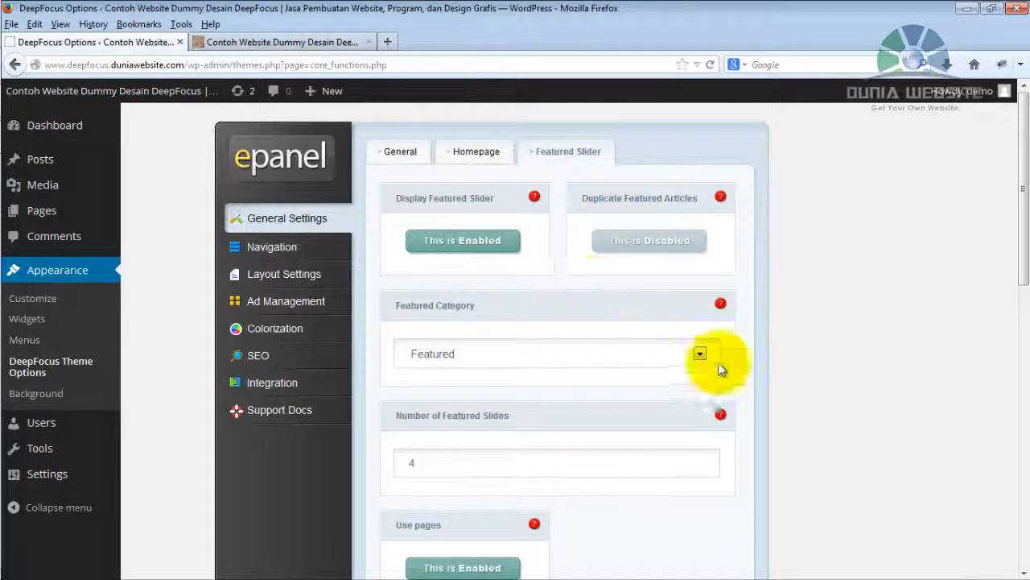
# Set the number of featured slides to 5 and exclude the Contact Us and Full Width pages from the Featured Slider
pyautogui.moveTo(1016, 232); pyautogui.dragTo(1022, 292)
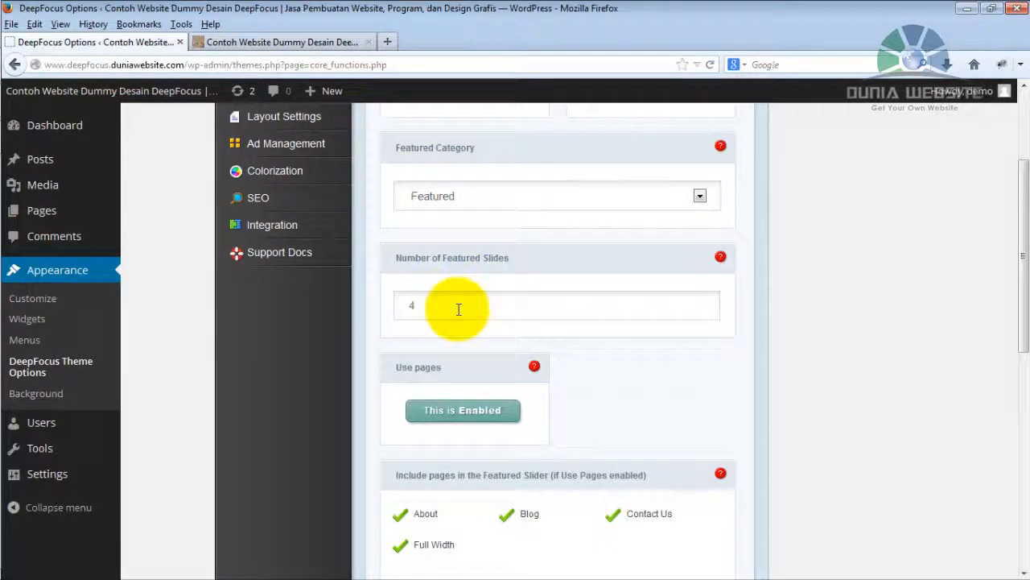
pyautogui.moveTo(436, 303); pyautogui.dragTo(401, 304)
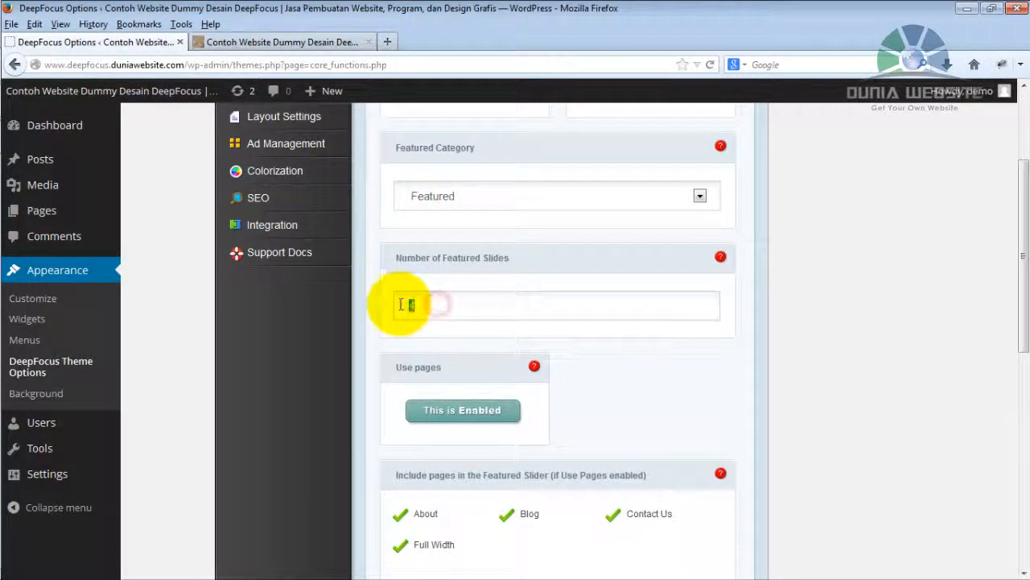
pyautogui.write('5')
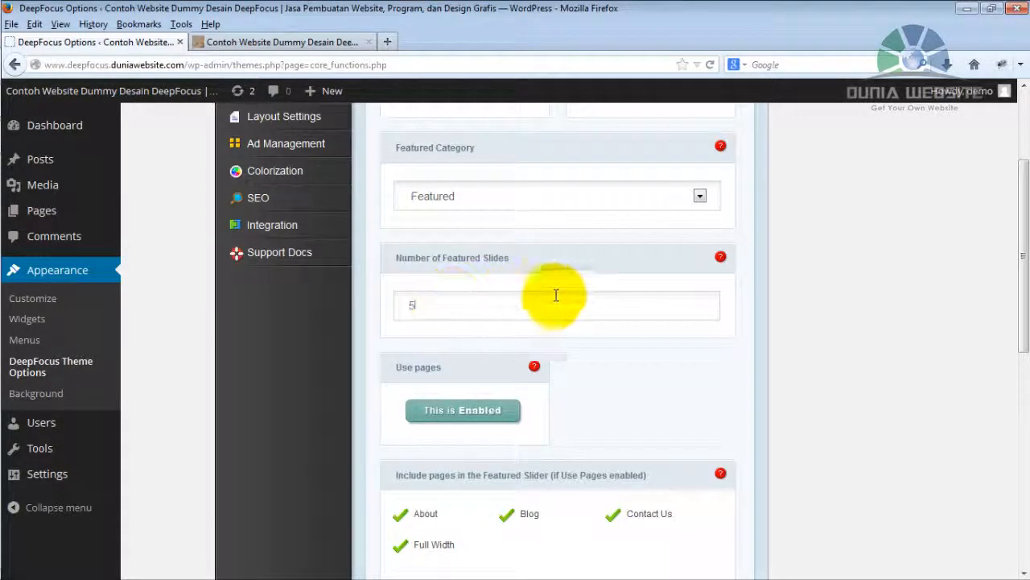
pyautogui.scroll(-2, 1011, 276)
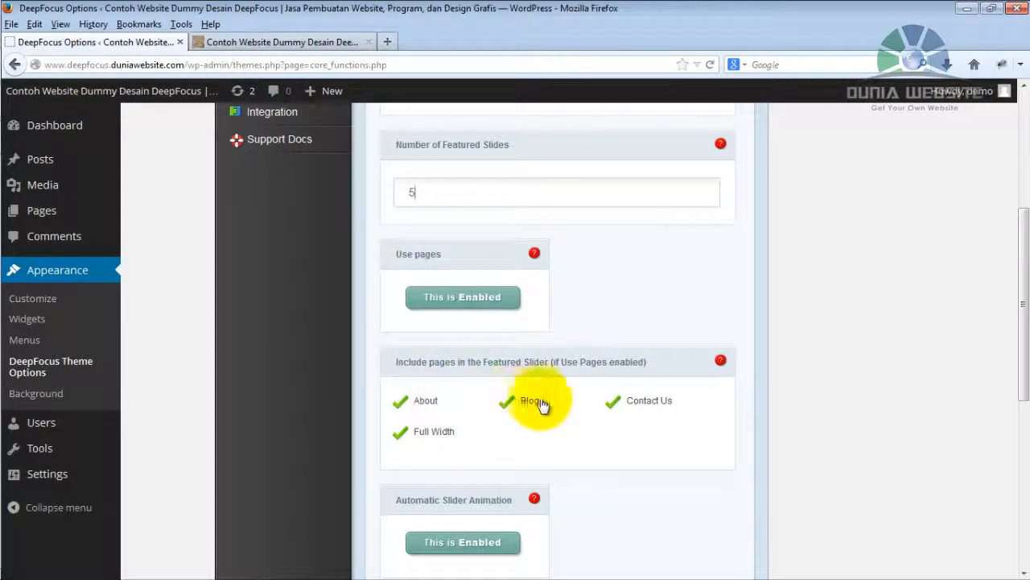
pyautogui.click(612, 402)
pyautogui.click(405, 432)
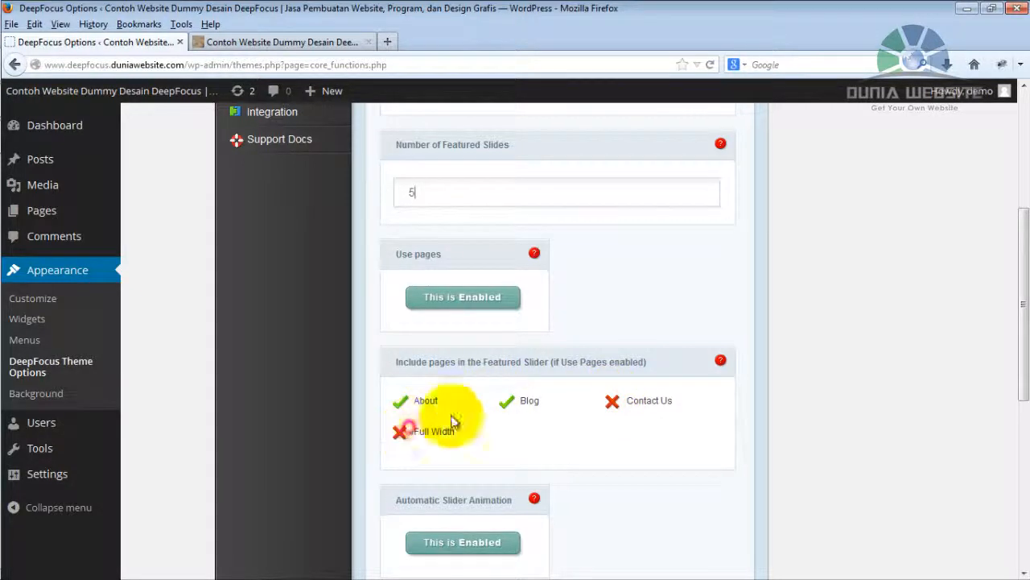
# Try disabling Automatic Slider Animation, look through the slides on the live homepage, and re-enable the option
pyautogui.moveTo(1026, 270); pyautogui.dragTo(1026, 399)
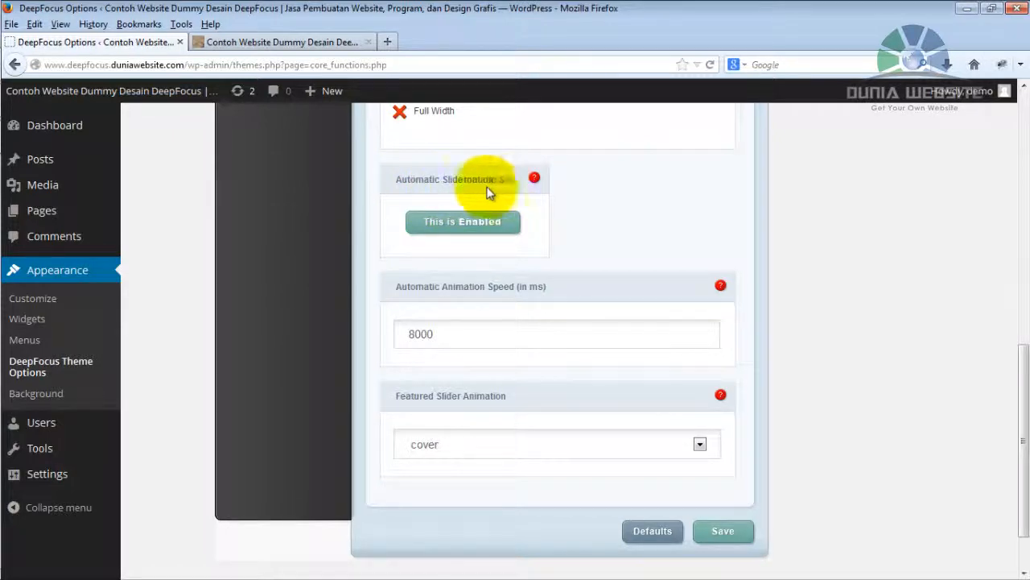
pyautogui.click(470, 230)
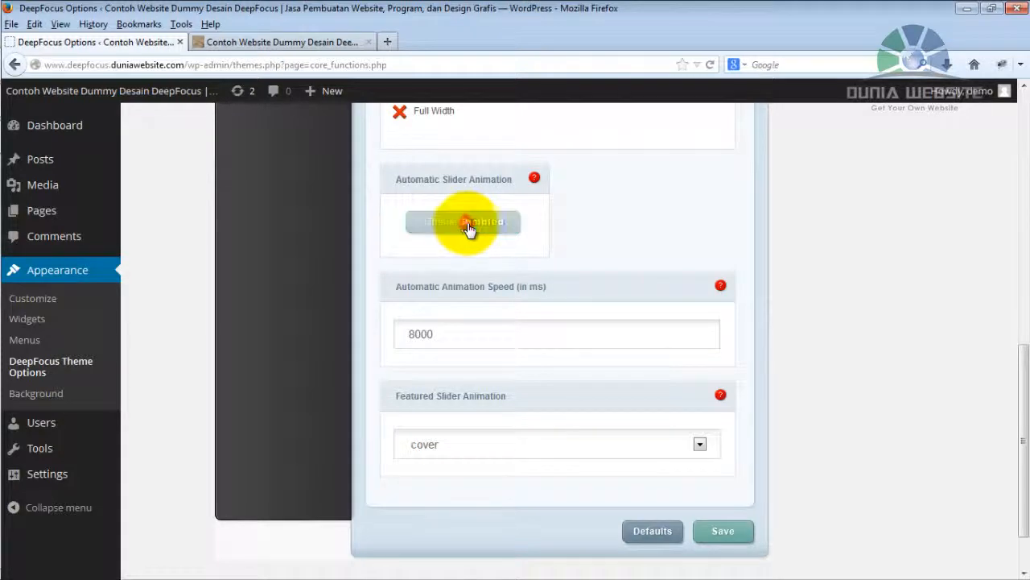
pyautogui.click(337, 47)
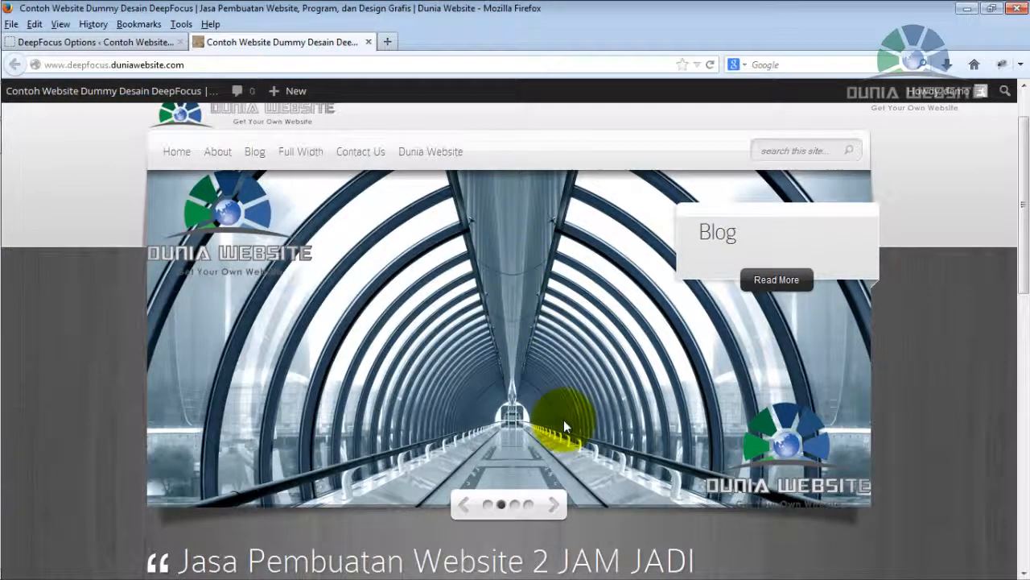
pyautogui.click(516, 505)
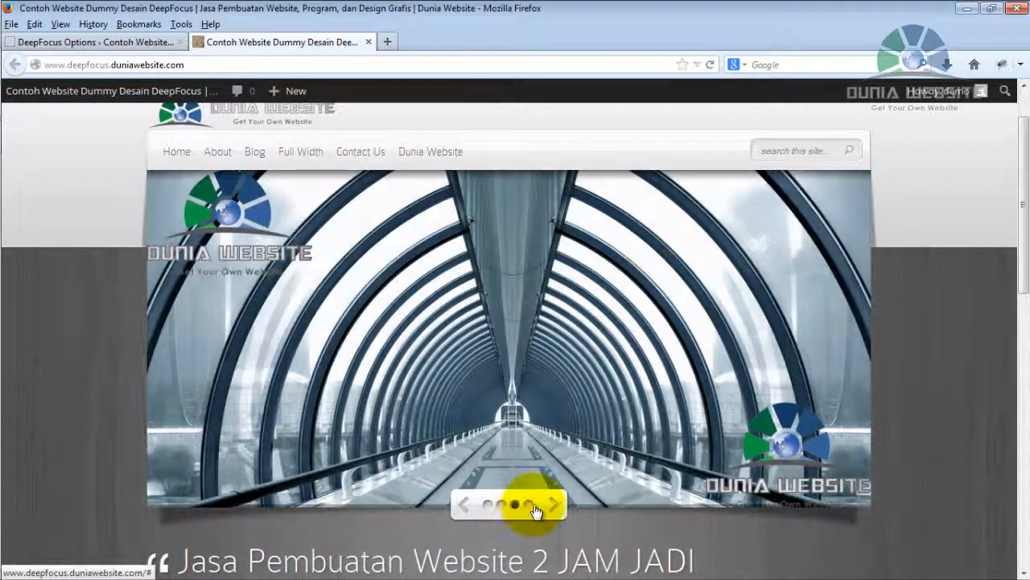
pyautogui.click(488, 504)
pyautogui.click(502, 505)
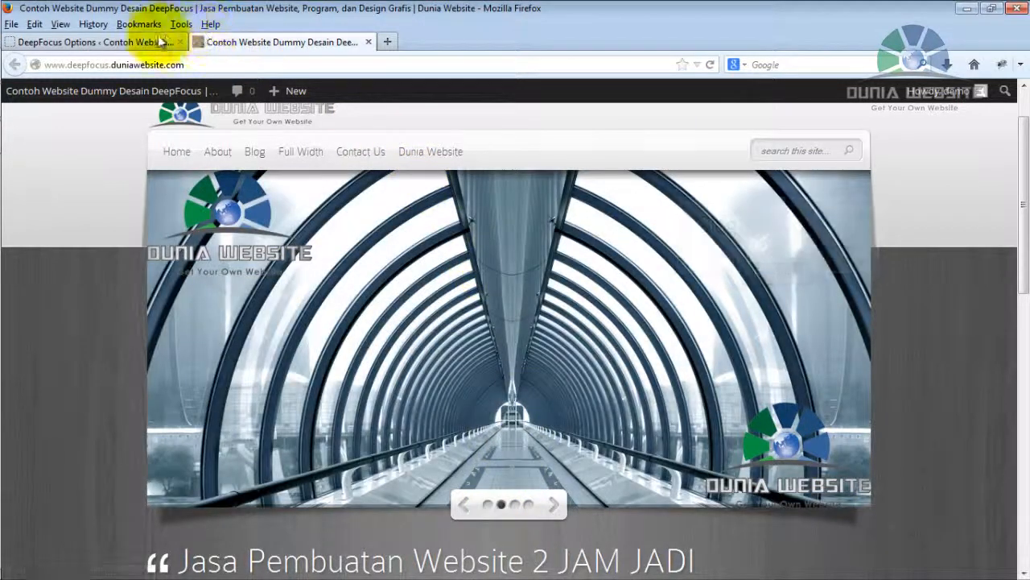
pyautogui.click(143, 45)
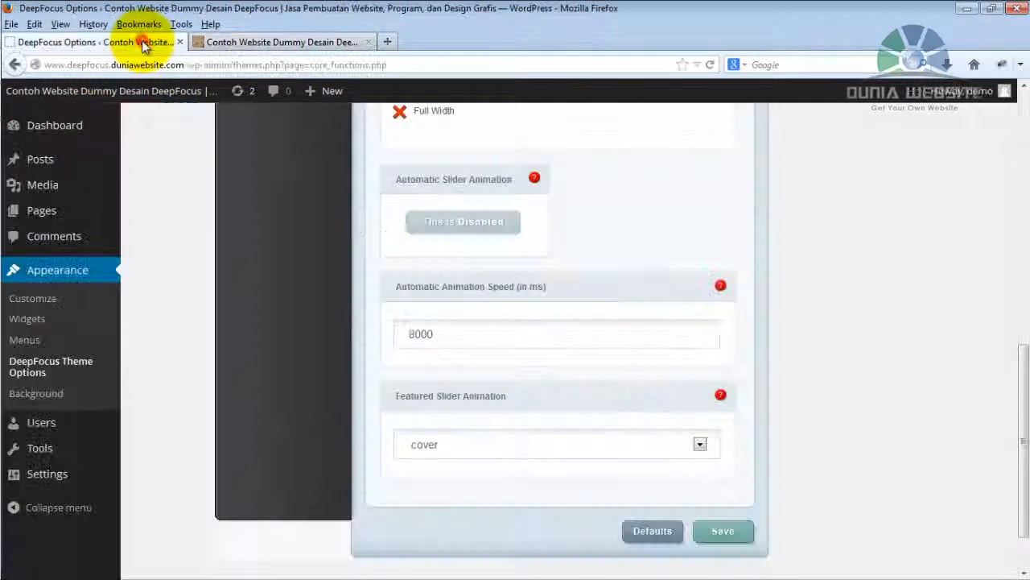
pyautogui.click(457, 231)
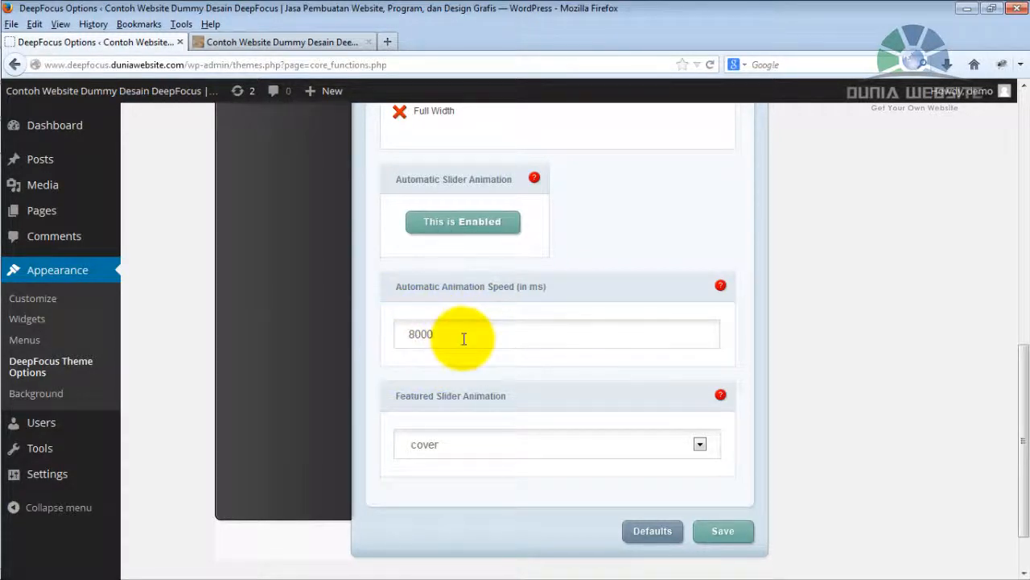
# Set the automatic animation speed to 6000 ms and the Featured Slider animation to fade, saving the theme options
pyautogui.moveTo(463, 338); pyautogui.dragTo(384, 332)
pyautogui.write('6000')
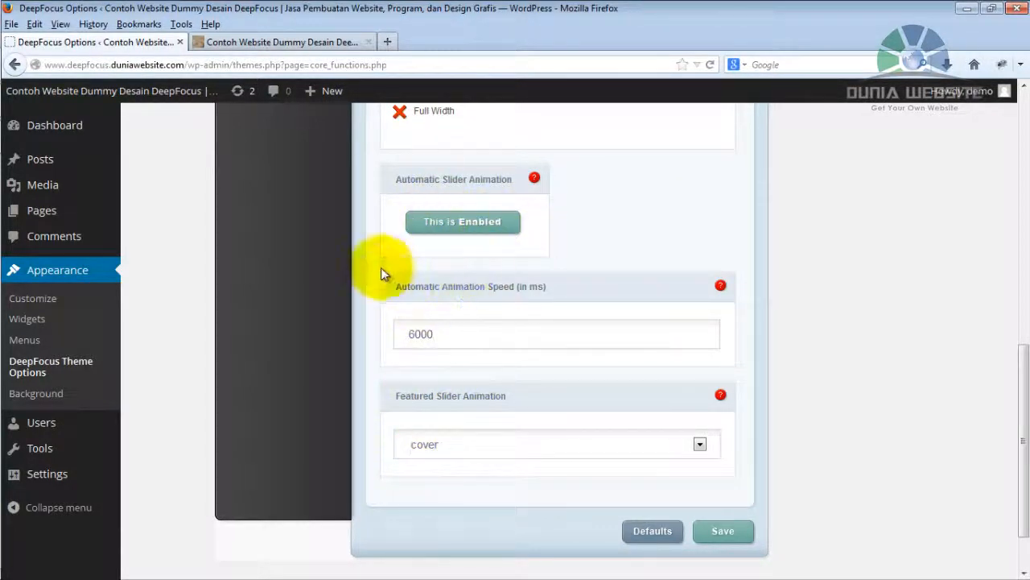
pyautogui.click(484, 447)
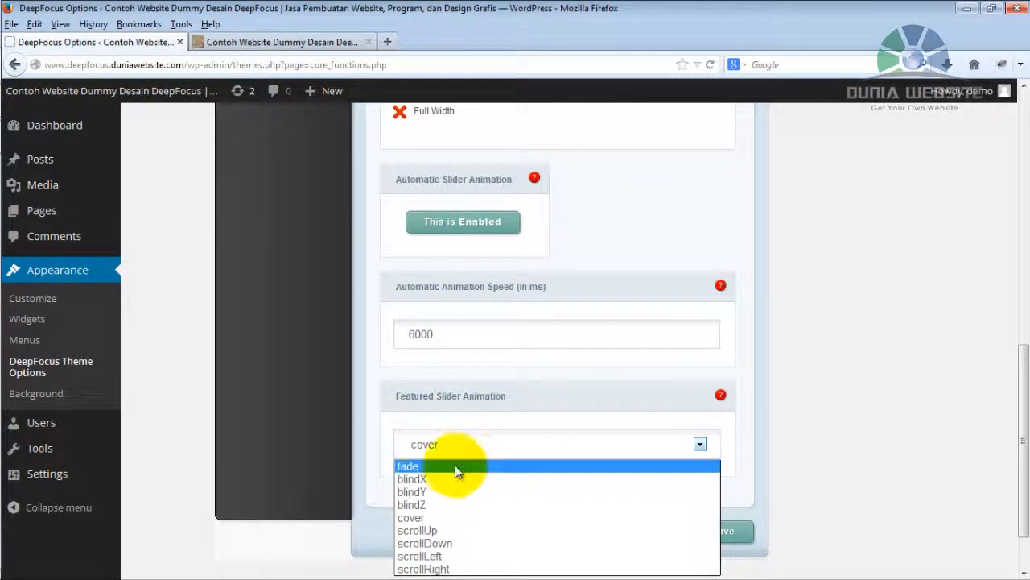
pyautogui.click(455, 463)
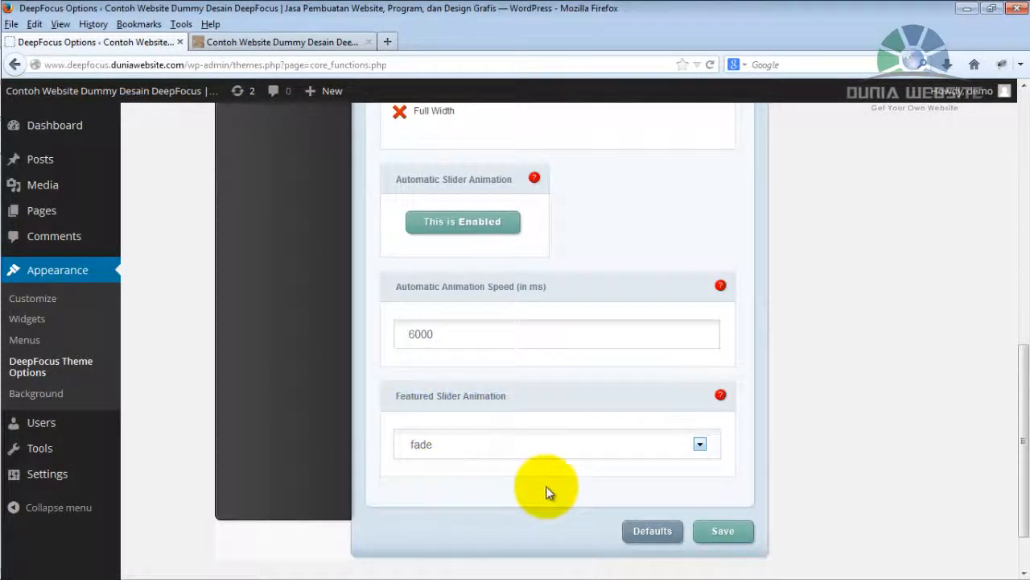
pyautogui.click(724, 532)
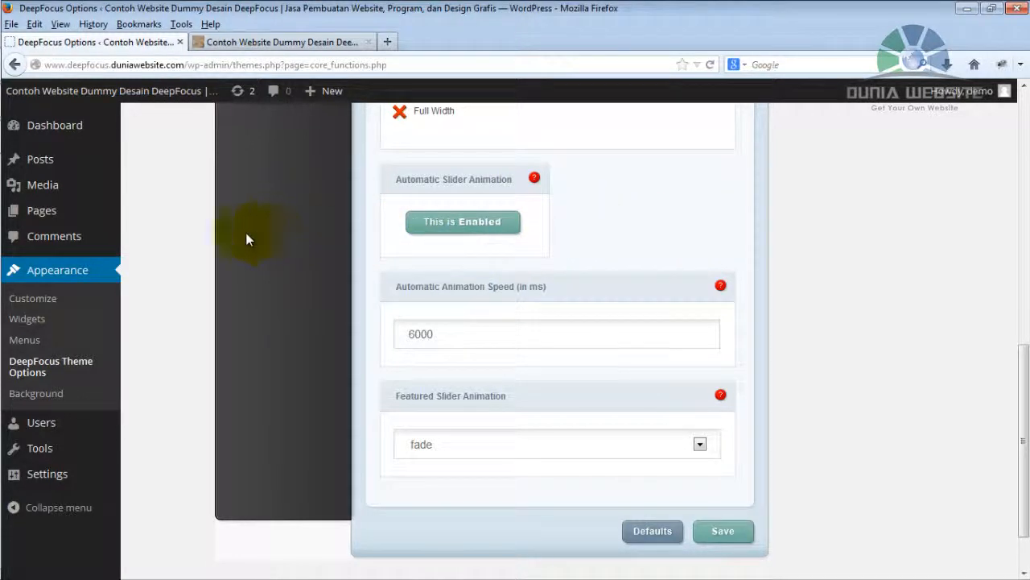
# Open the list of all pages in a new browser tab and switch to it
pyautogui.moveTo(58, 221)
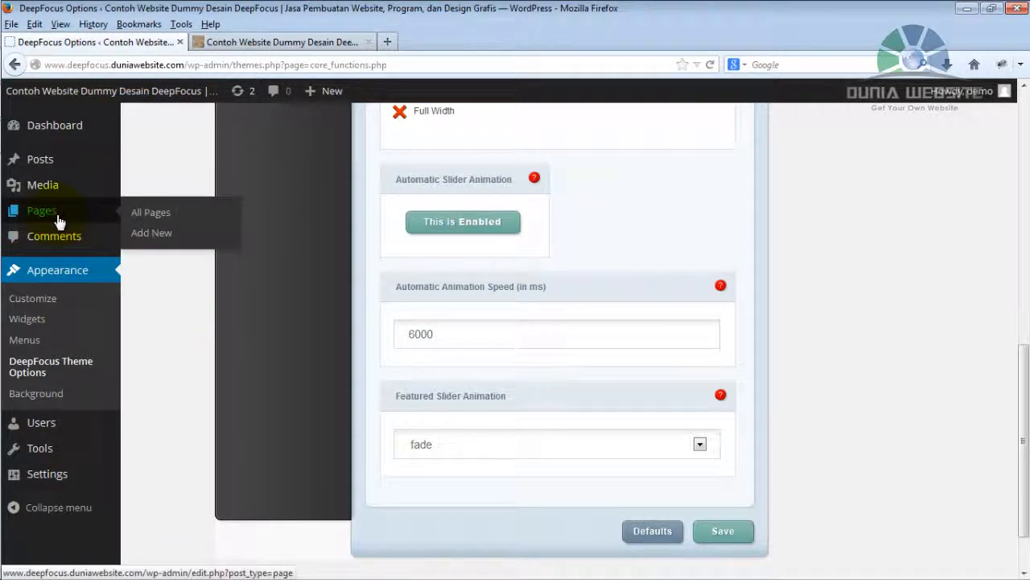
pyautogui.rightClick(170, 218)
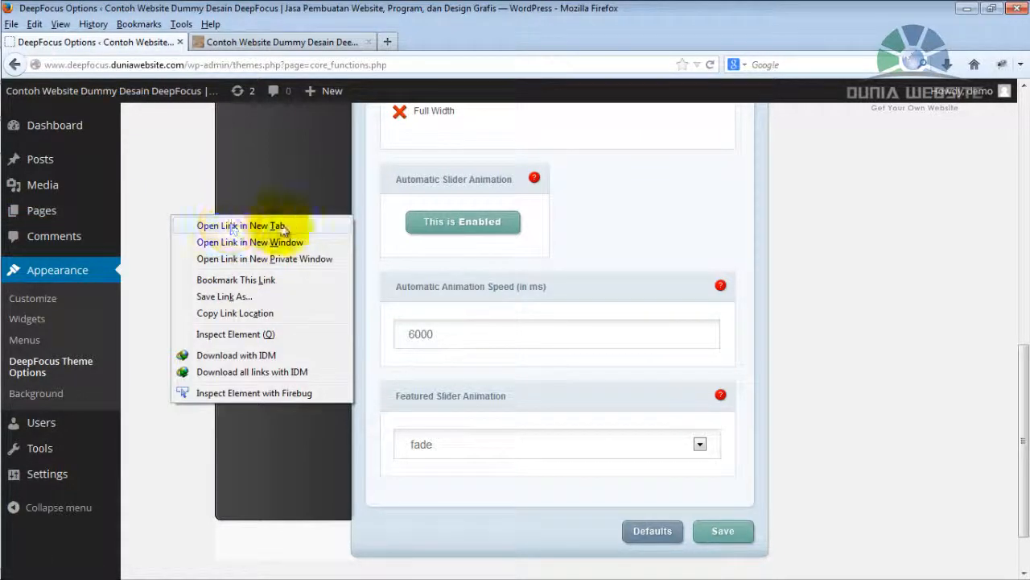
pyautogui.click(280, 224)
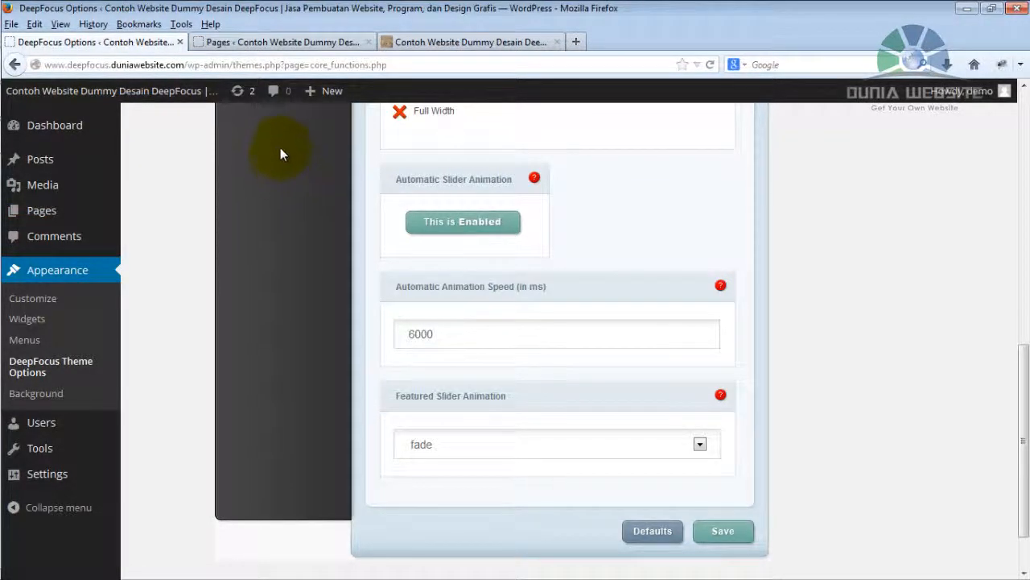
pyautogui.click(280, 42)
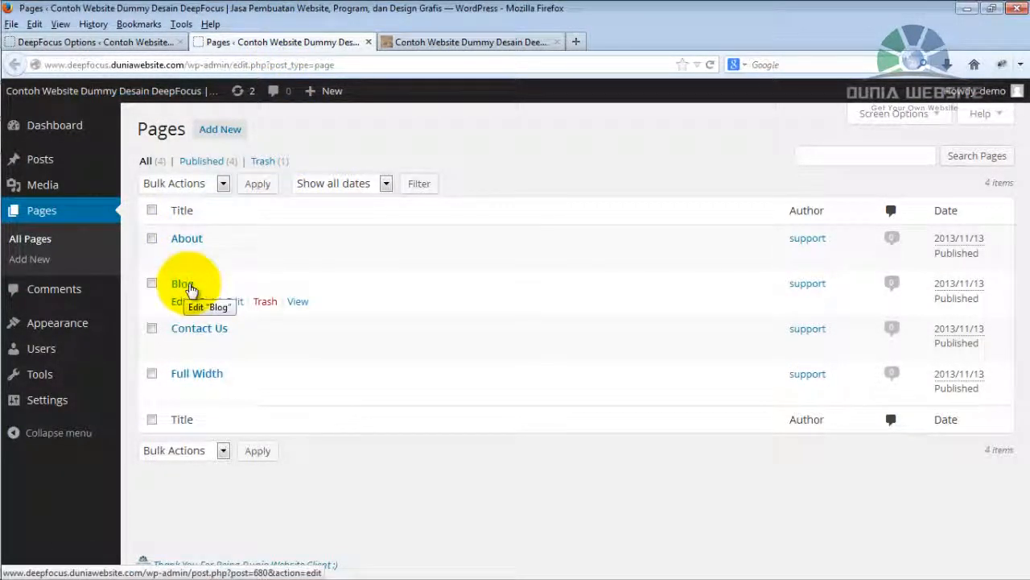
# Open the About and Blog pages for editing, each in its own new browser tab
pyautogui.rightClick(193, 240)
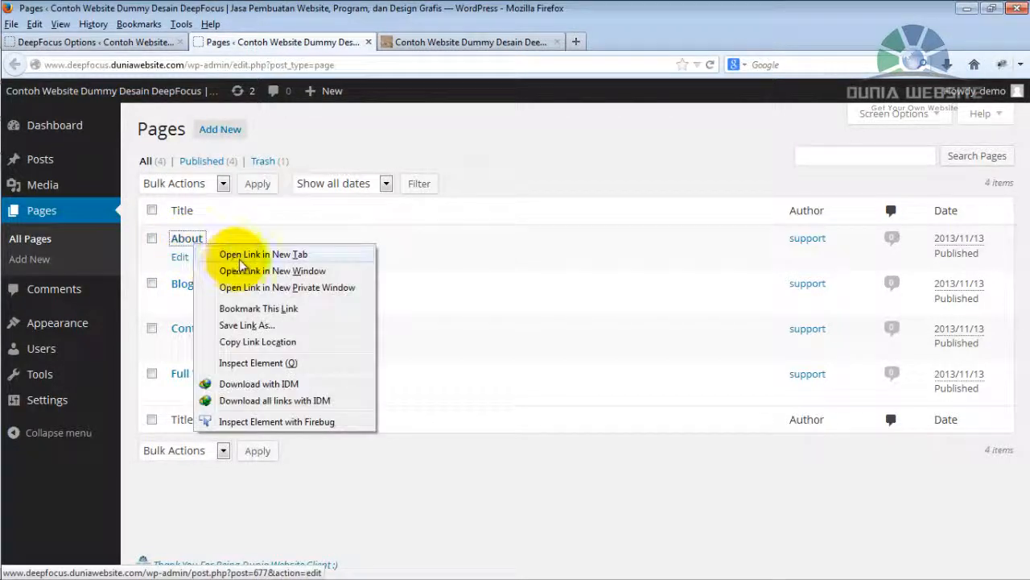
pyautogui.click(274, 255)
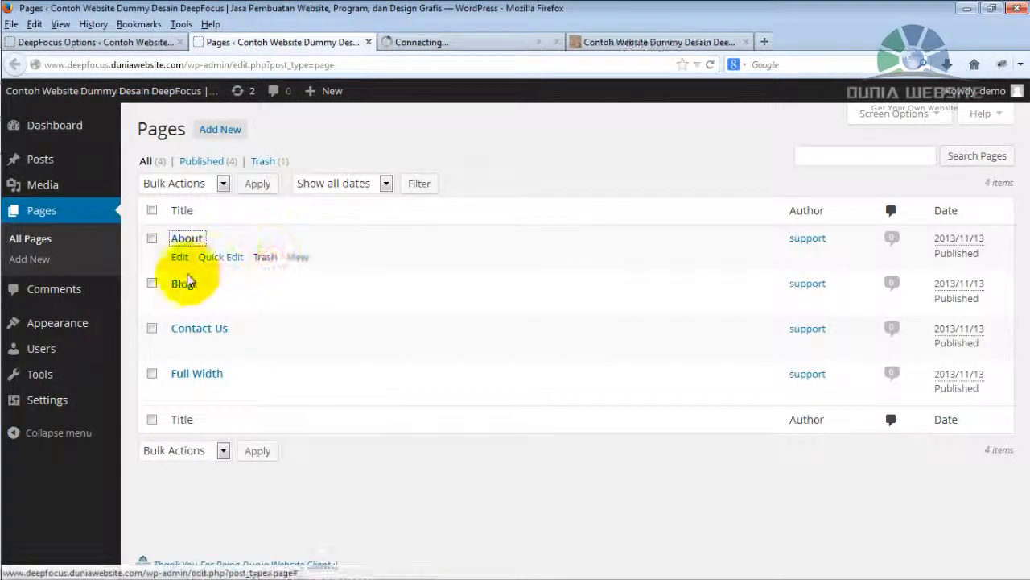
pyautogui.rightClick(191, 286)
pyautogui.click(240, 295)
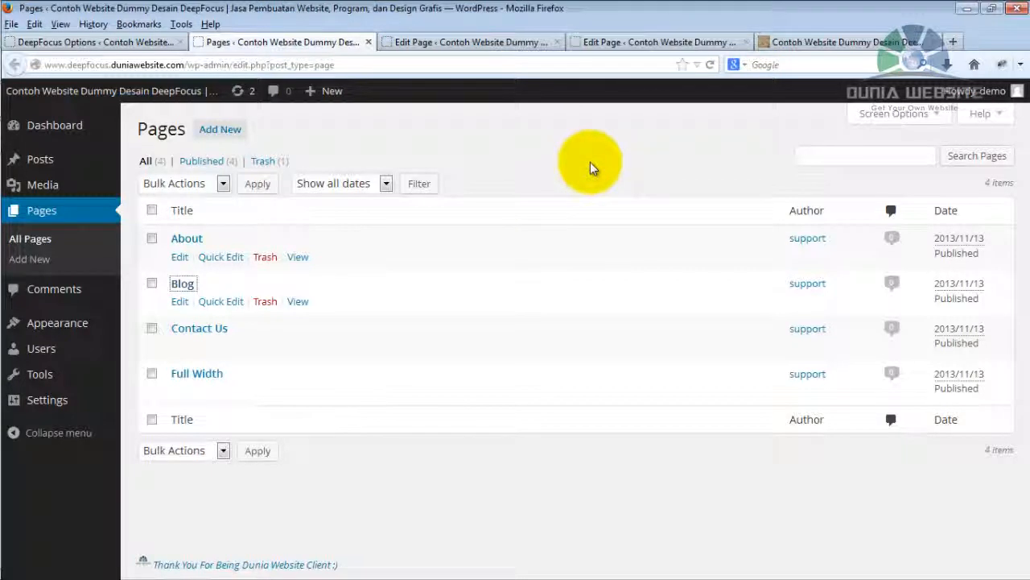
# Replace the About page's featured image with slider-4.png from the media library and update the page
pyautogui.click(459, 42)
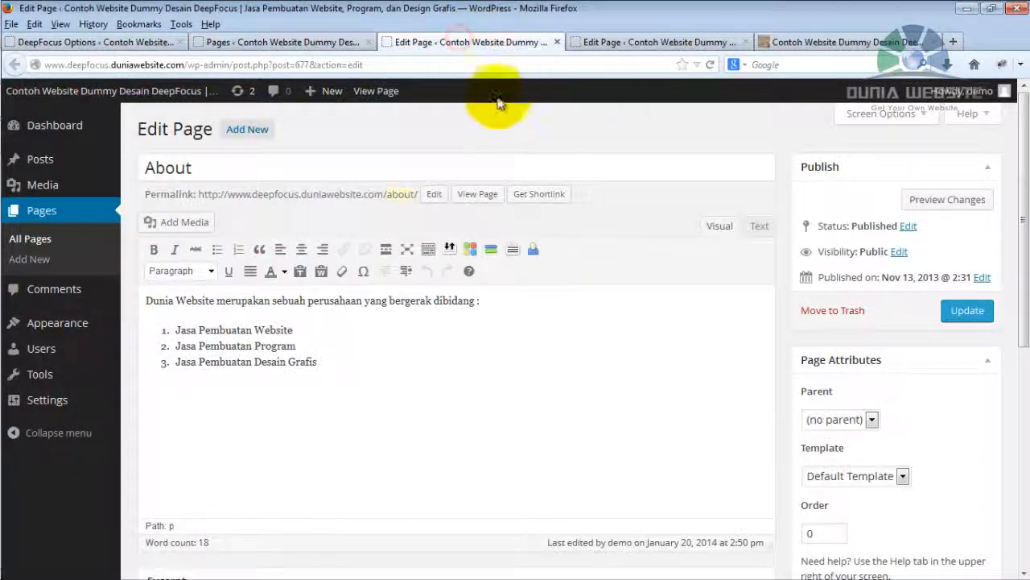
pyautogui.moveTo(1021, 173); pyautogui.dragTo(1024, 396)
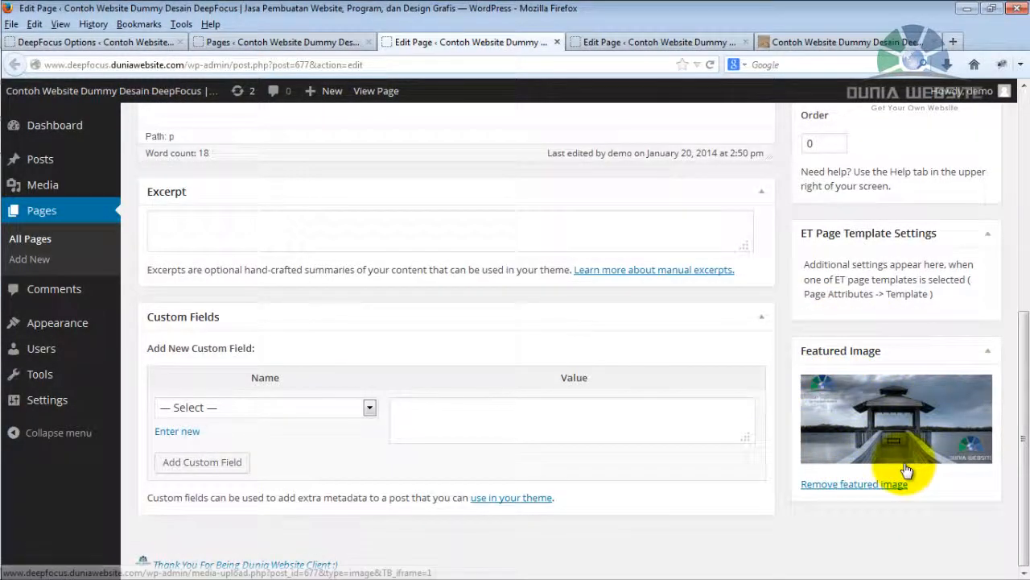
pyautogui.click(853, 485)
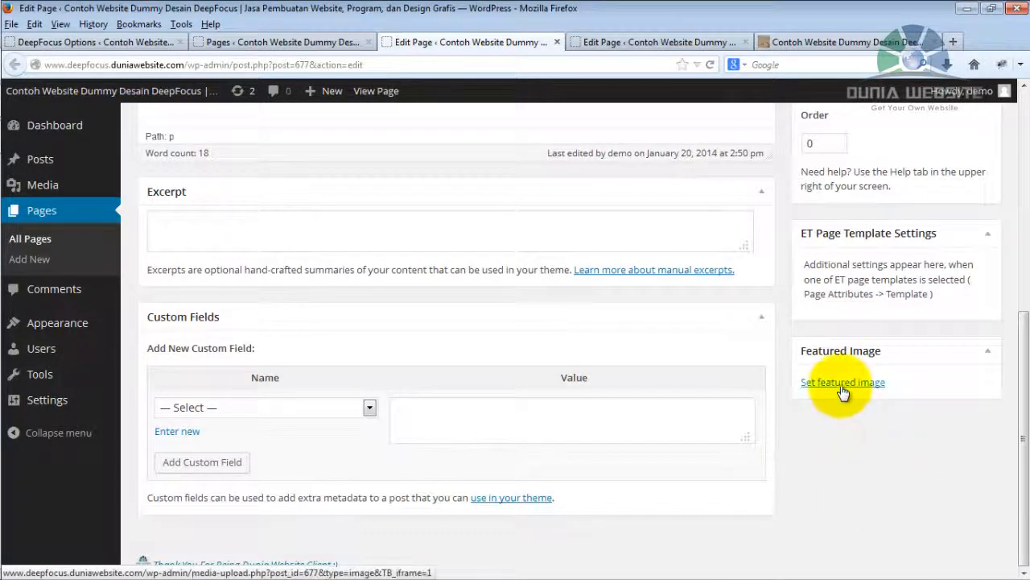
pyautogui.click(842, 383)
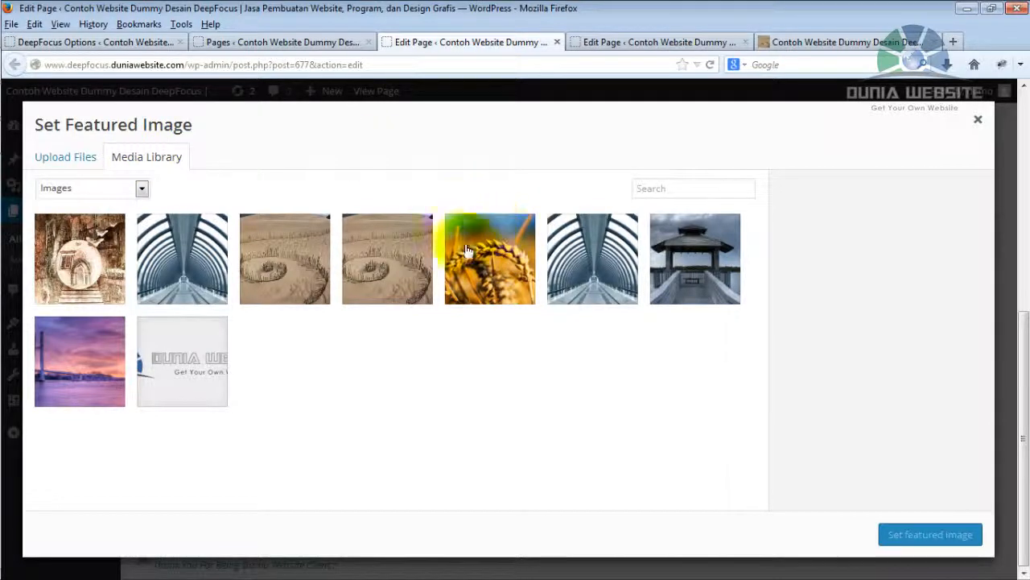
pyautogui.click(495, 245)
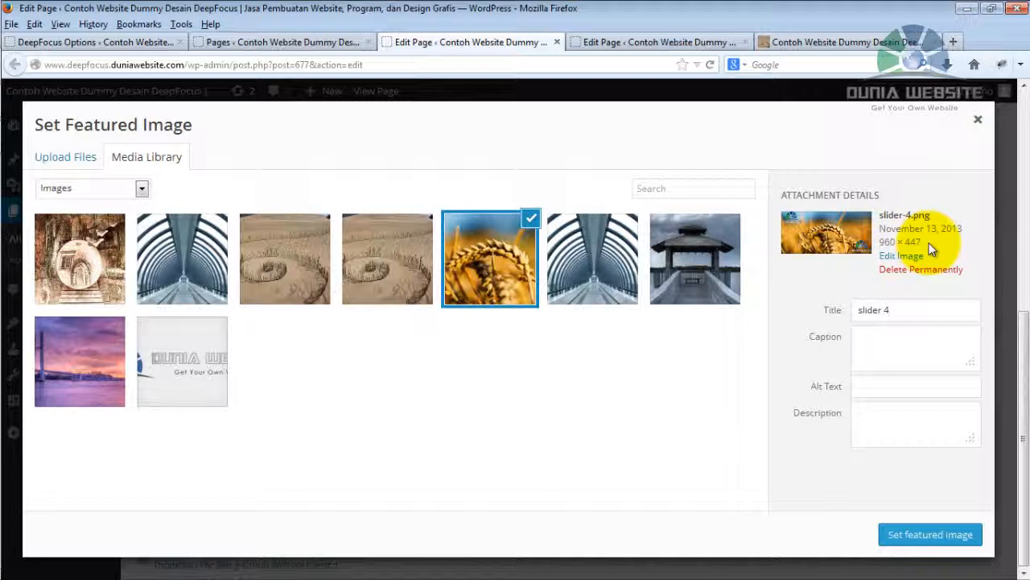
pyautogui.click(956, 540)
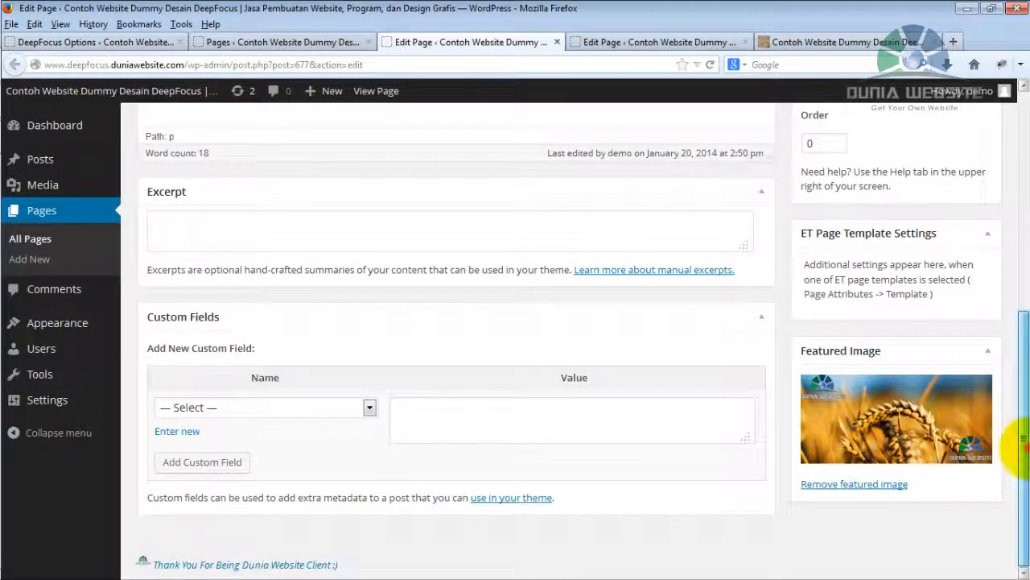
pyautogui.moveTo(1023, 438); pyautogui.dragTo(1015, 253)
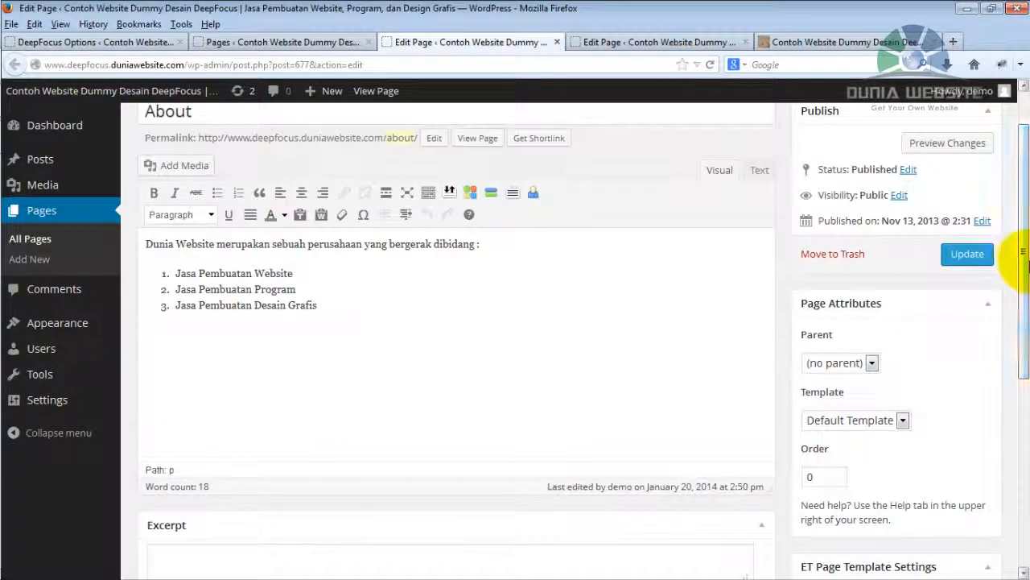
pyautogui.click(956, 256)
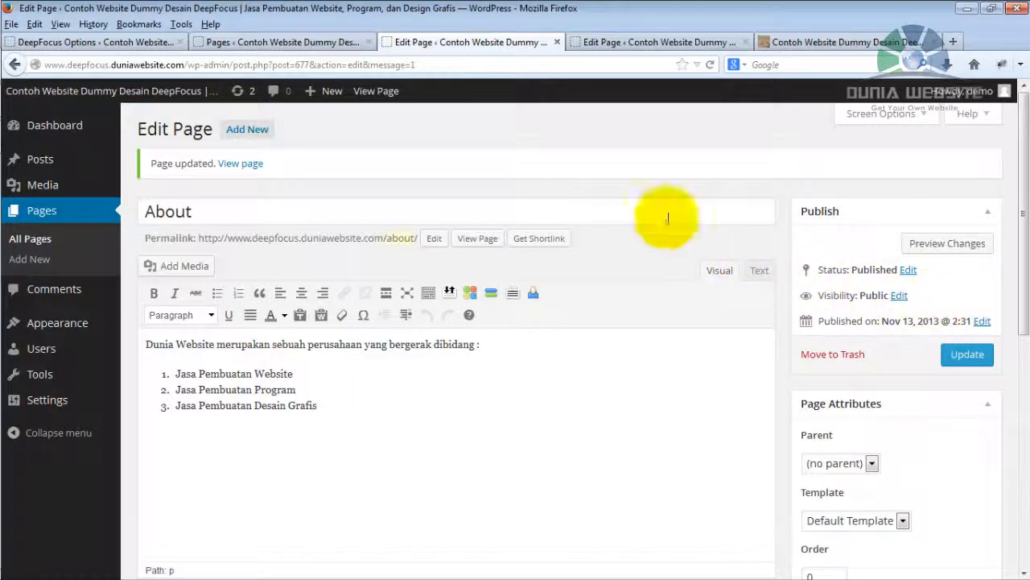
# Close the About page editor, check the Blog page's featured image, and close that editor too
pyautogui.click(557, 42)
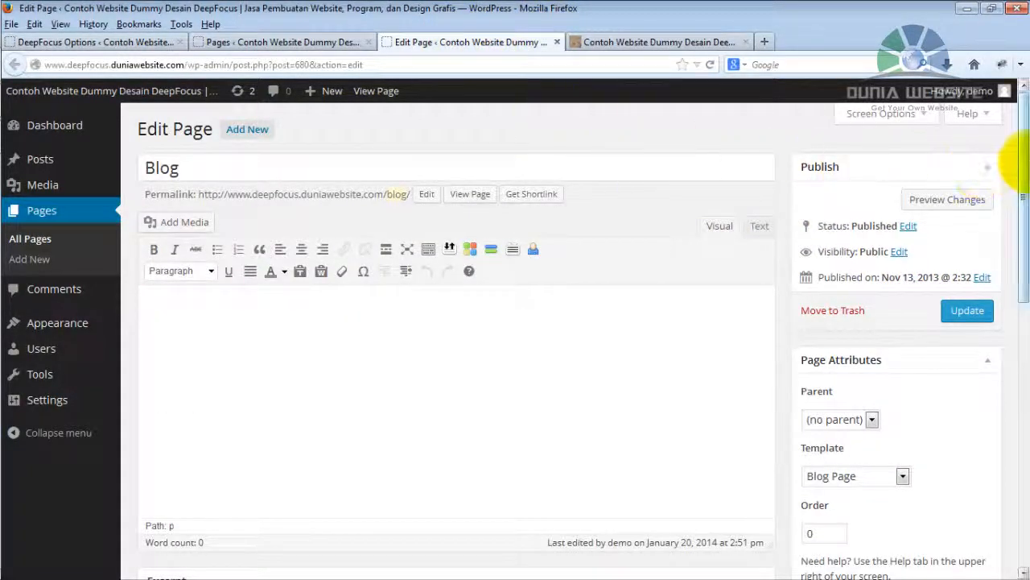
pyautogui.moveTo(1027, 162); pyautogui.dragTo(1015, 426)
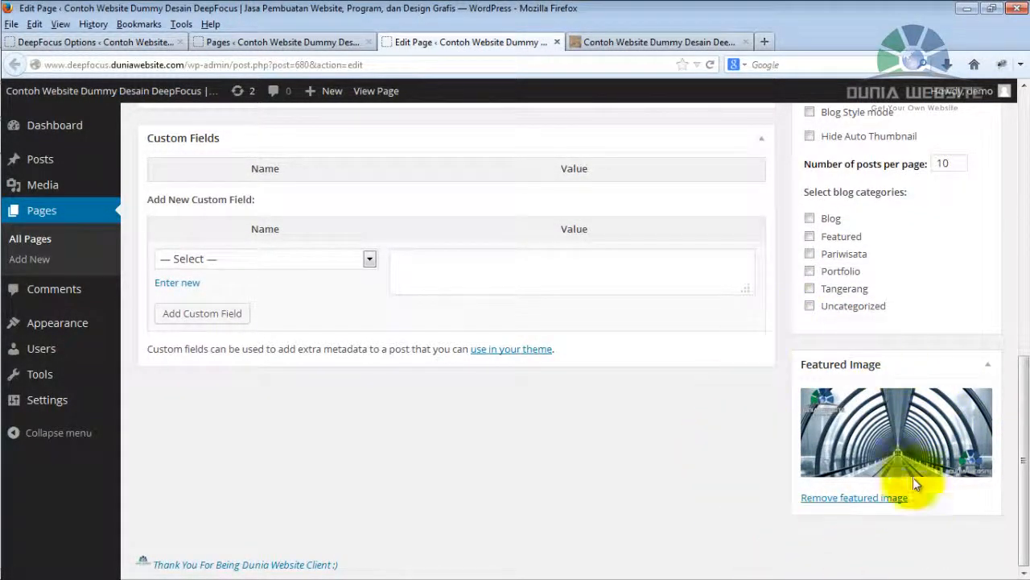
pyautogui.click(557, 42)
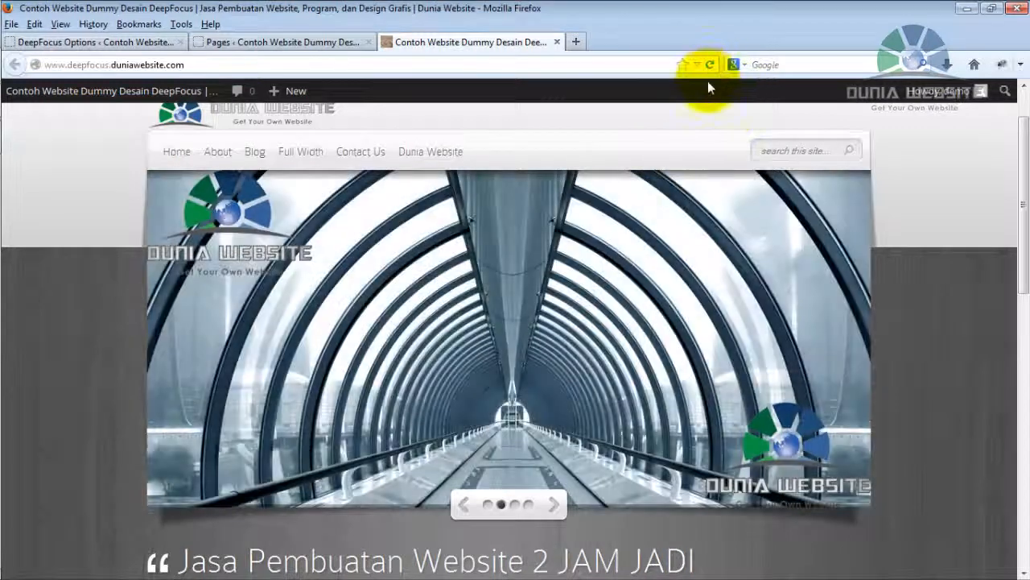
# Reload the live homepage and look through the About and Blog slides and the sections below the slider
pyautogui.click(710, 64)
pyautogui.click(712, 64)
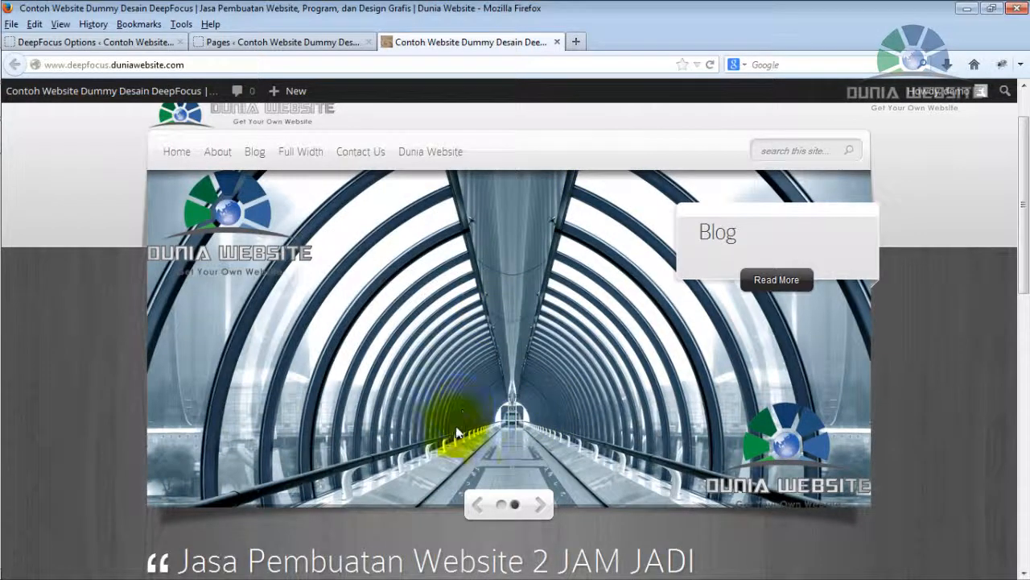
pyautogui.click(501, 505)
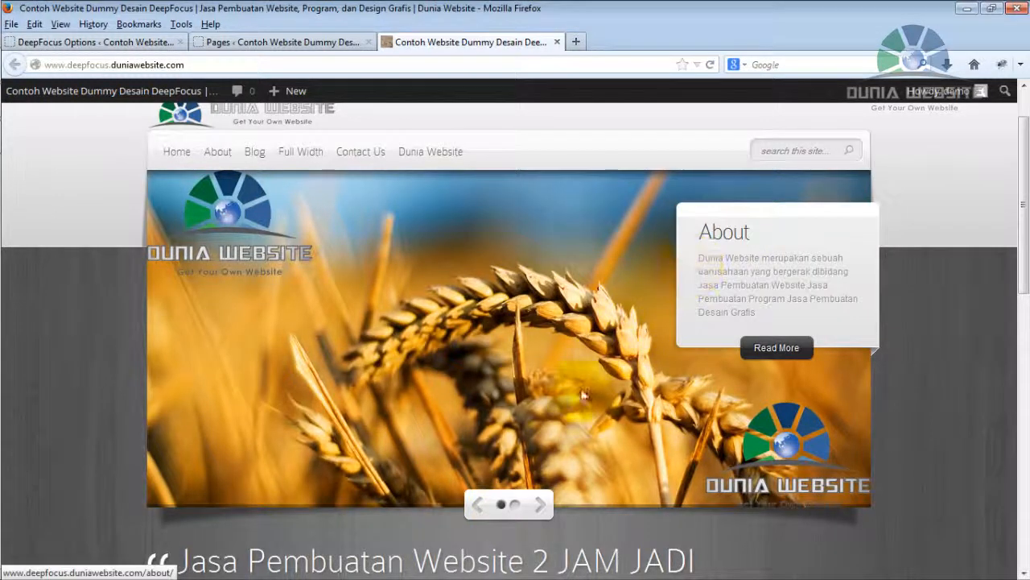
pyautogui.click(516, 503)
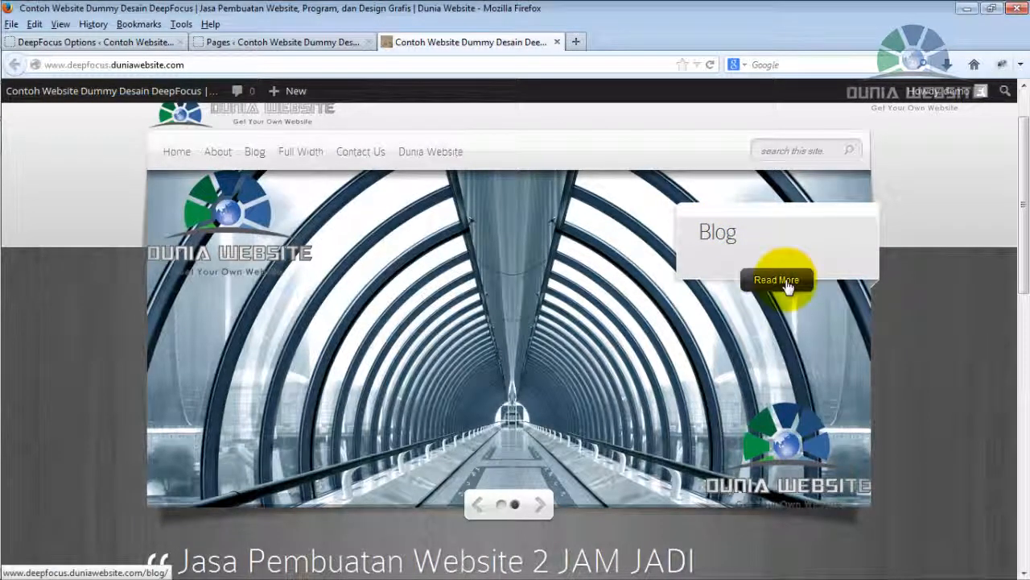
pyautogui.click(500, 505)
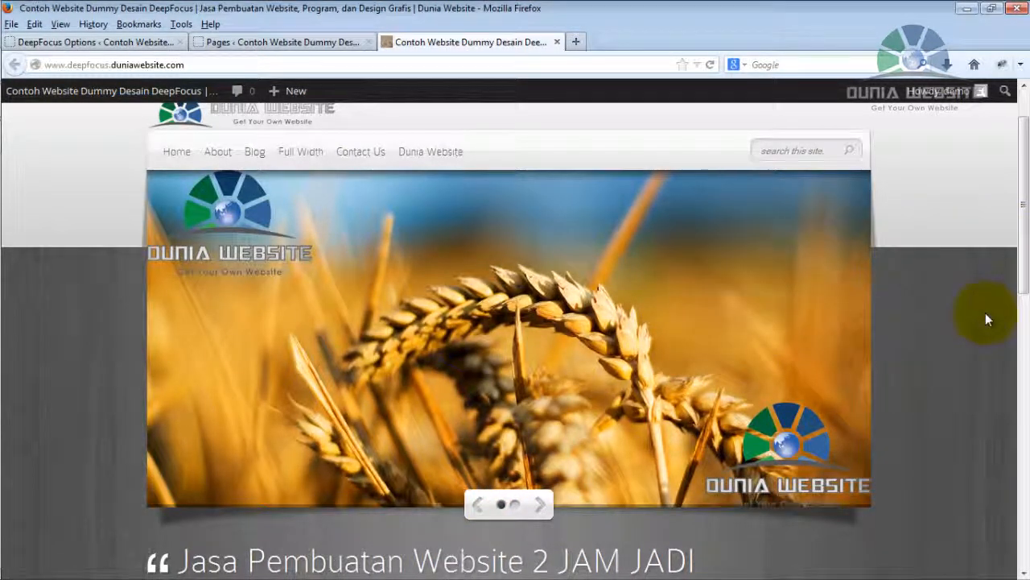
pyautogui.moveTo(803, 276)
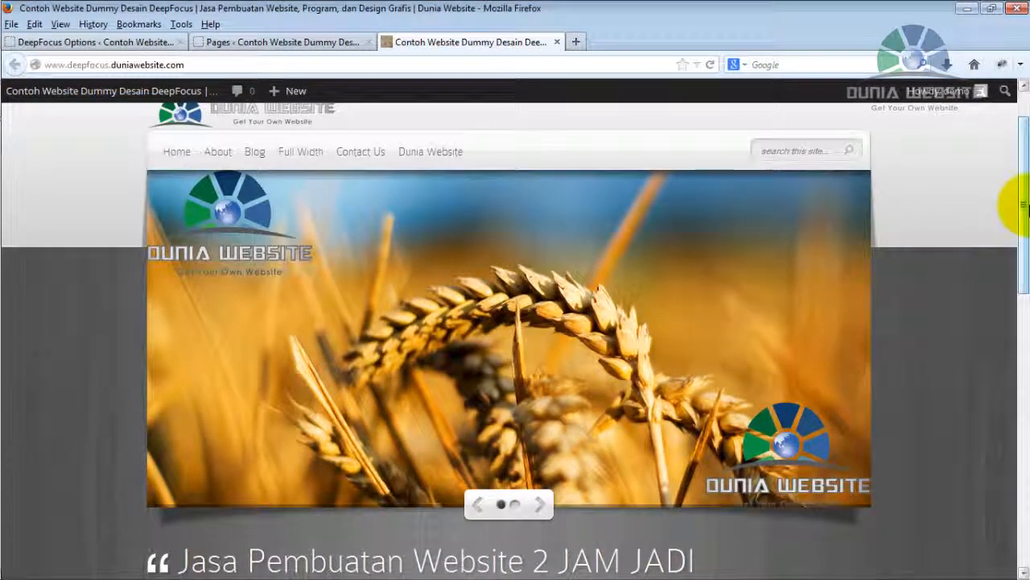
pyautogui.moveTo(1021, 207); pyautogui.dragTo(1023, 348)
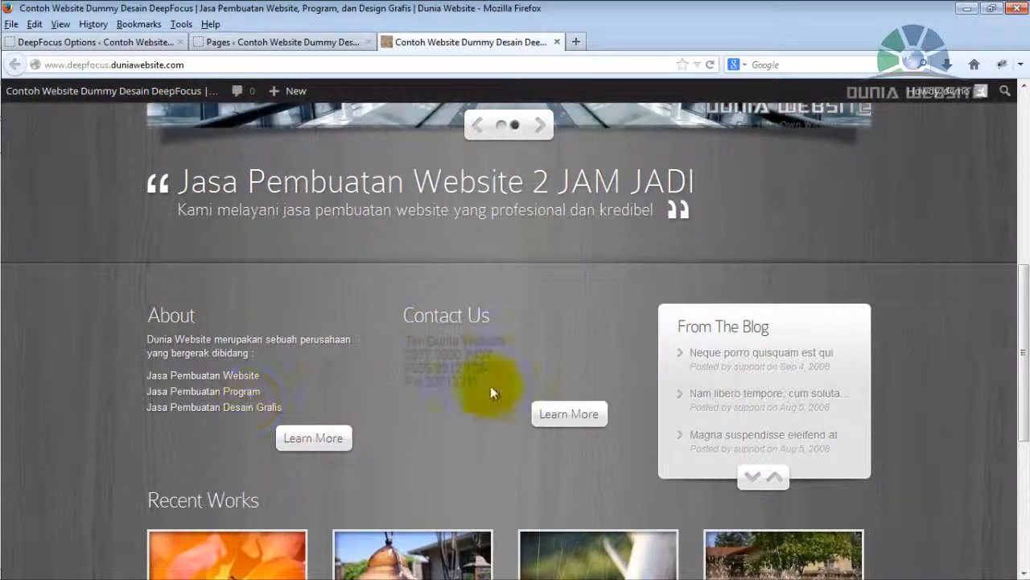
pyautogui.scroll(-7, 1016, 374)
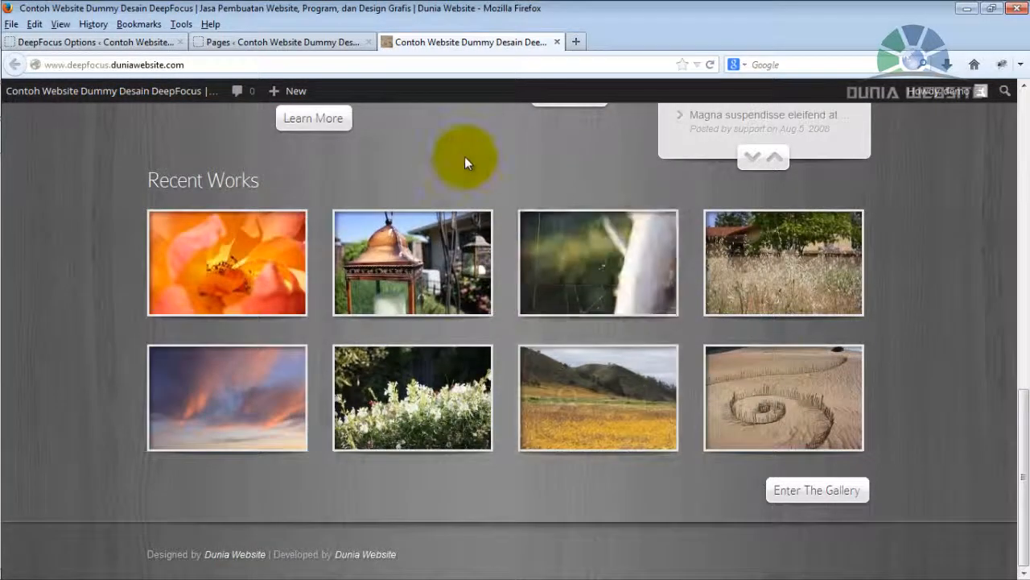
# Return to the DeepFocus theme options, close the pages list tab, and open the Homepage settings
pyautogui.click(127, 45)
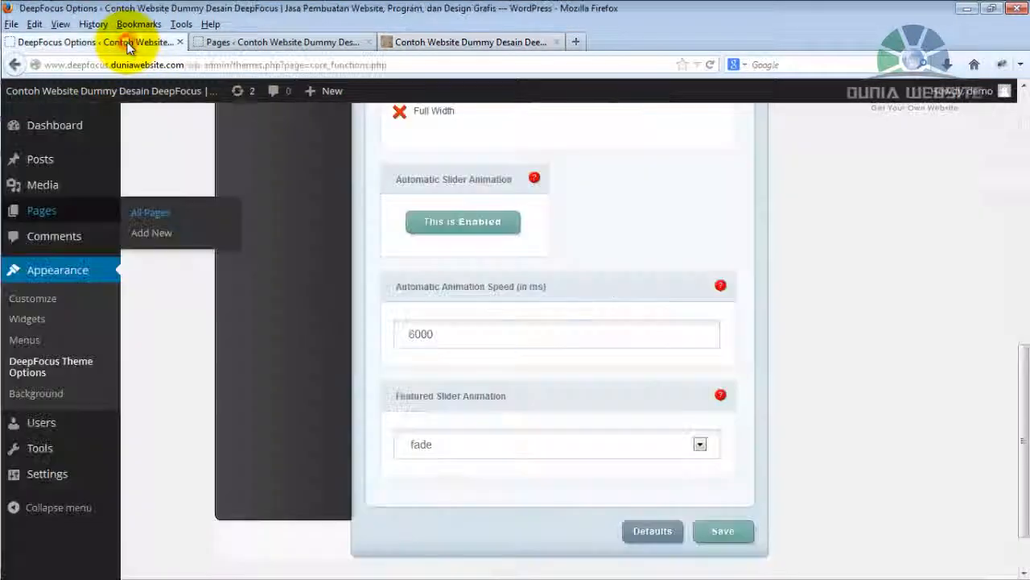
pyautogui.click(369, 42)
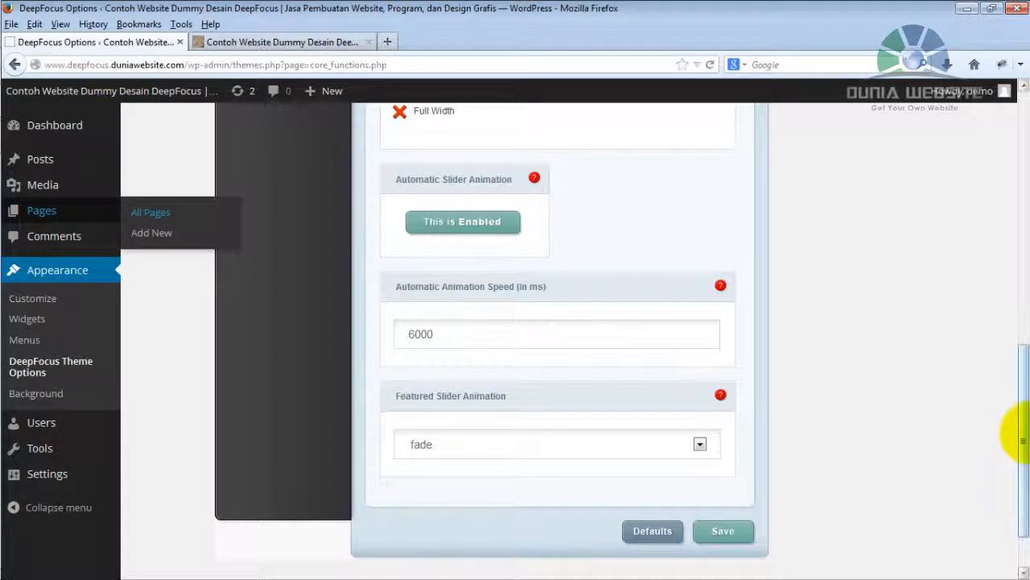
pyautogui.moveTo(1021, 434); pyautogui.dragTo(1016, 161)
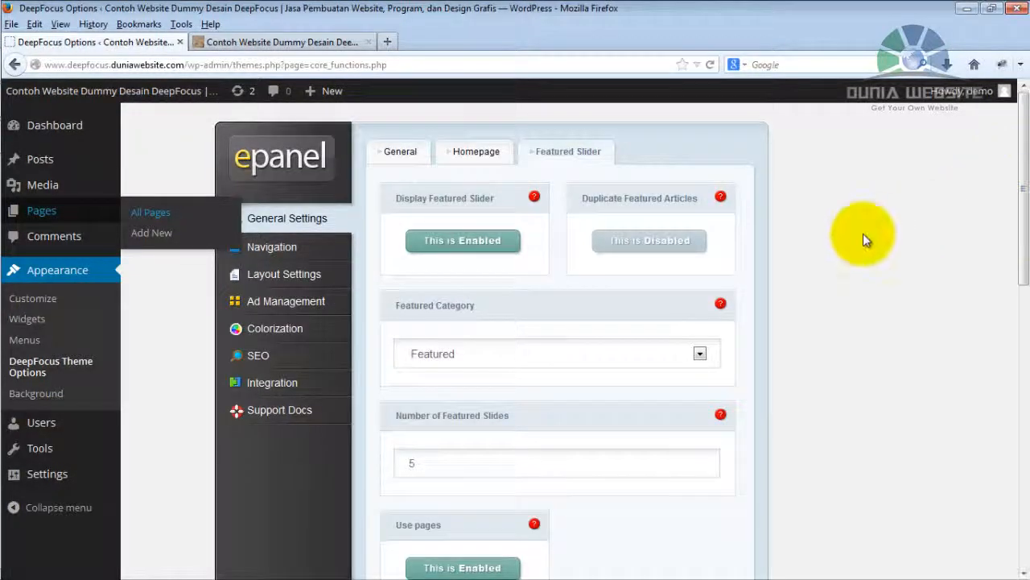
pyautogui.click(465, 153)
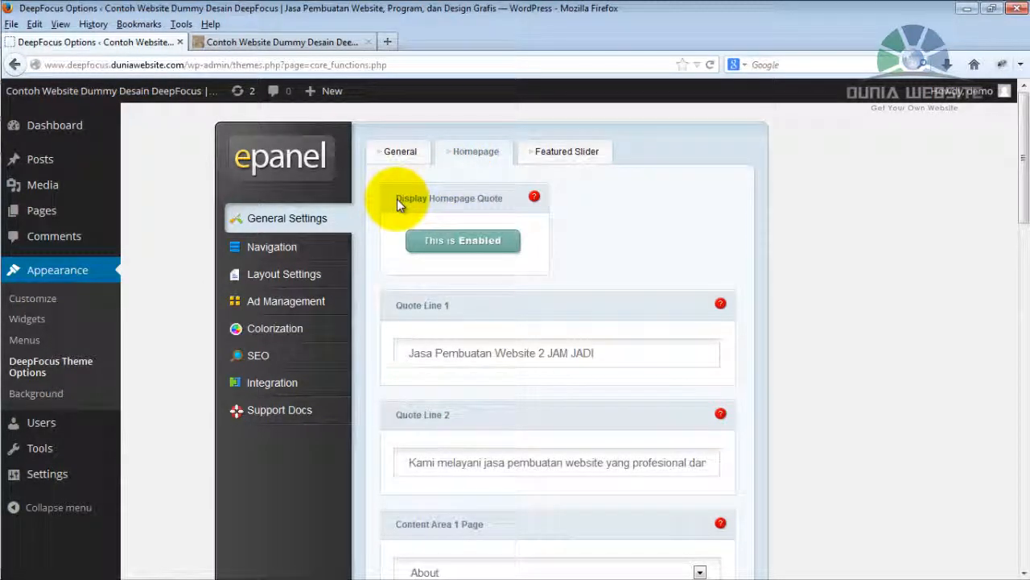
# Examine the Display Homepage Quote option and the quote below the slider on the live homepage
pyautogui.click(475, 251)
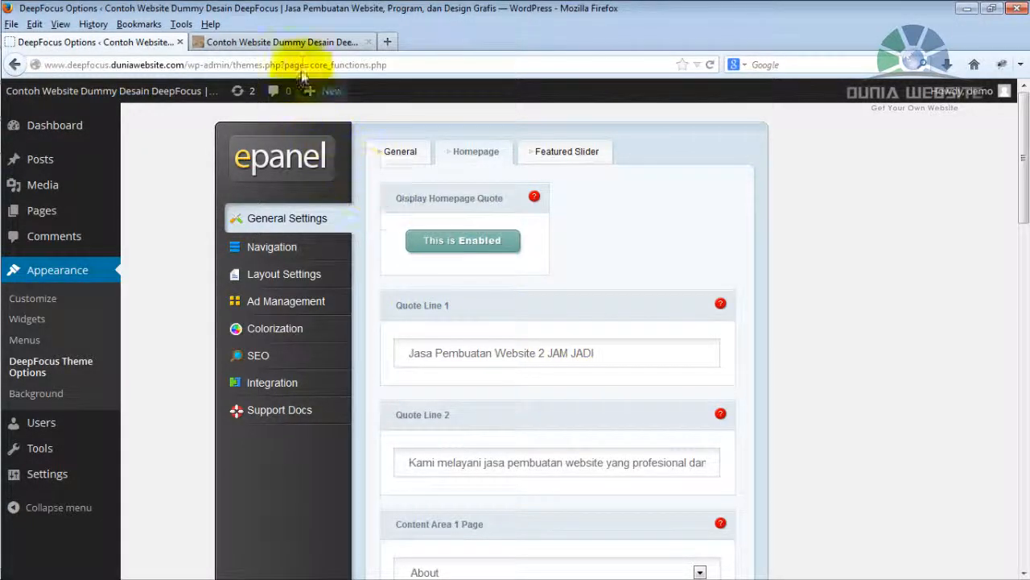
pyautogui.click(294, 42)
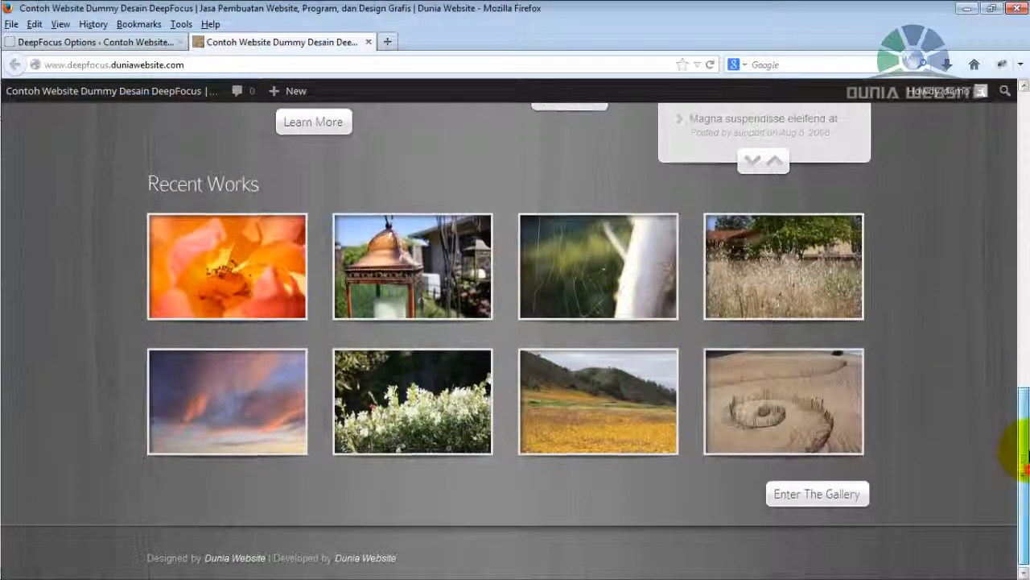
pyautogui.moveTo(1021, 449); pyautogui.dragTo(1020, 288)
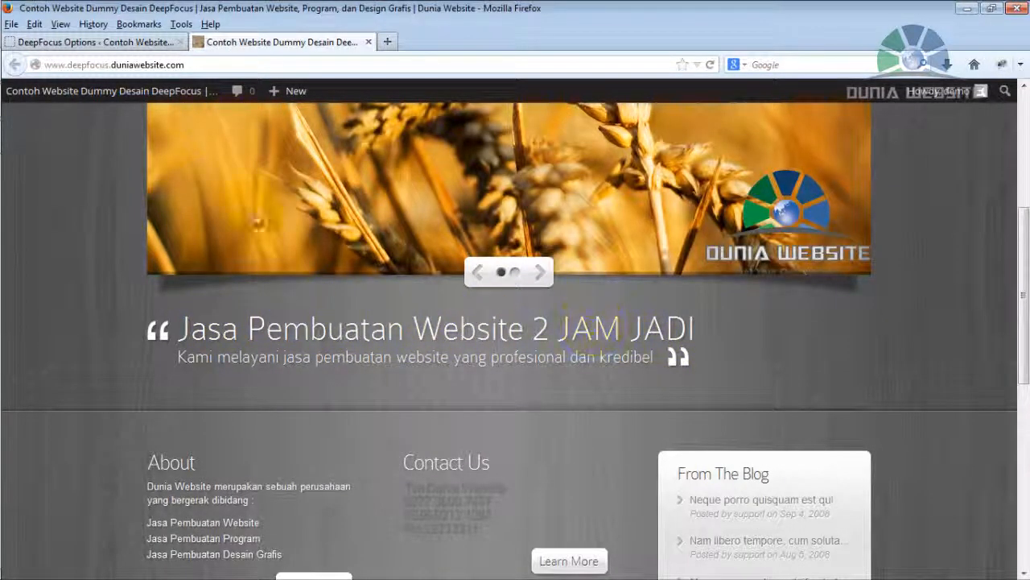
# Return to the theme options and set Quote Line 1 of the homepage quote to "Dunia Website"
pyautogui.click(144, 42)
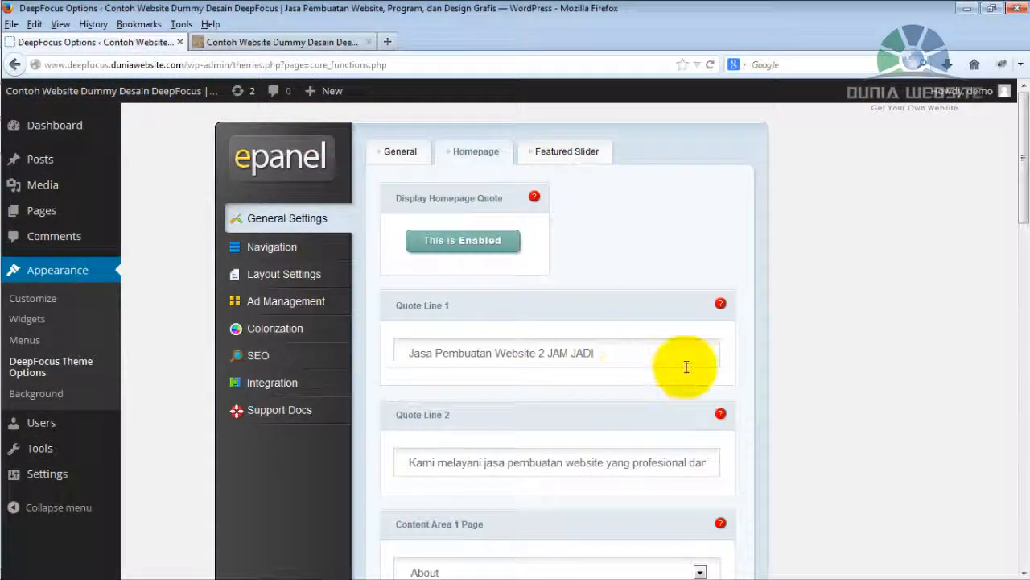
pyautogui.moveTo(682, 364); pyautogui.dragTo(382, 363)
pyautogui.write('Dun')
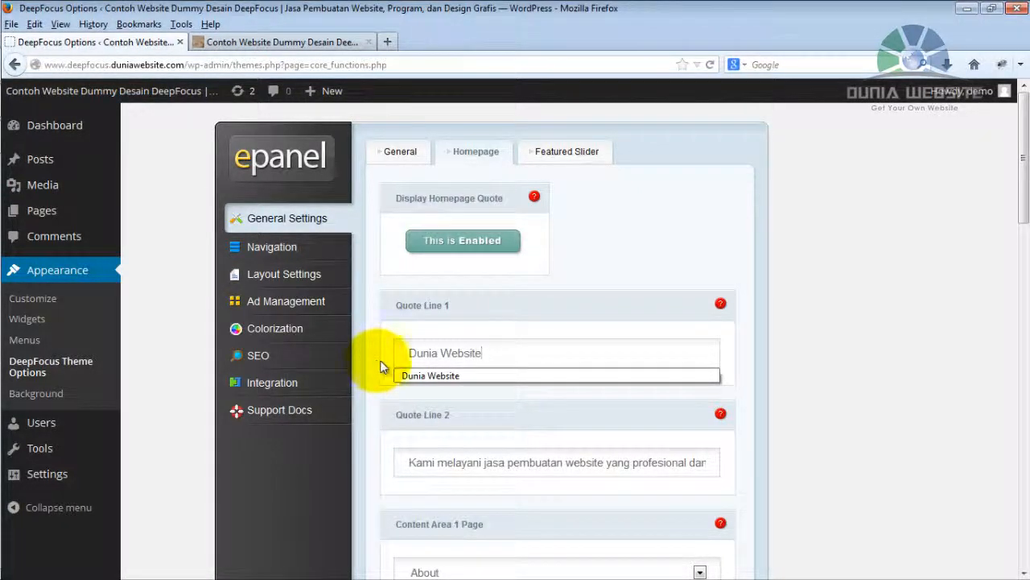
pyautogui.write('ia Website')
pyautogui.click(499, 375)
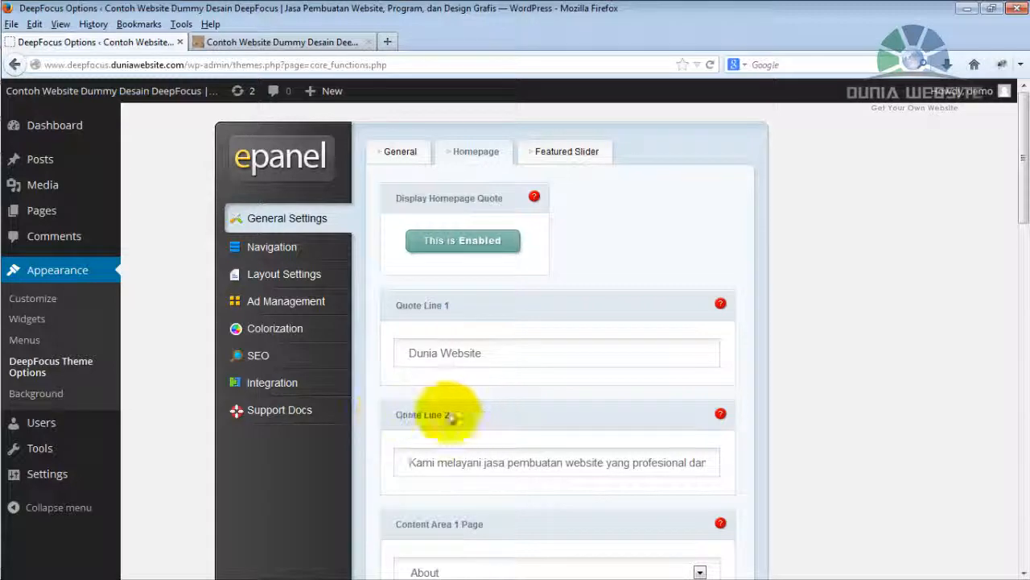
# Check the quote on the live homepage and set Quote Line 2 to "Kami melayani jasa pembuatan website" in the theme options
pyautogui.click(282, 42)
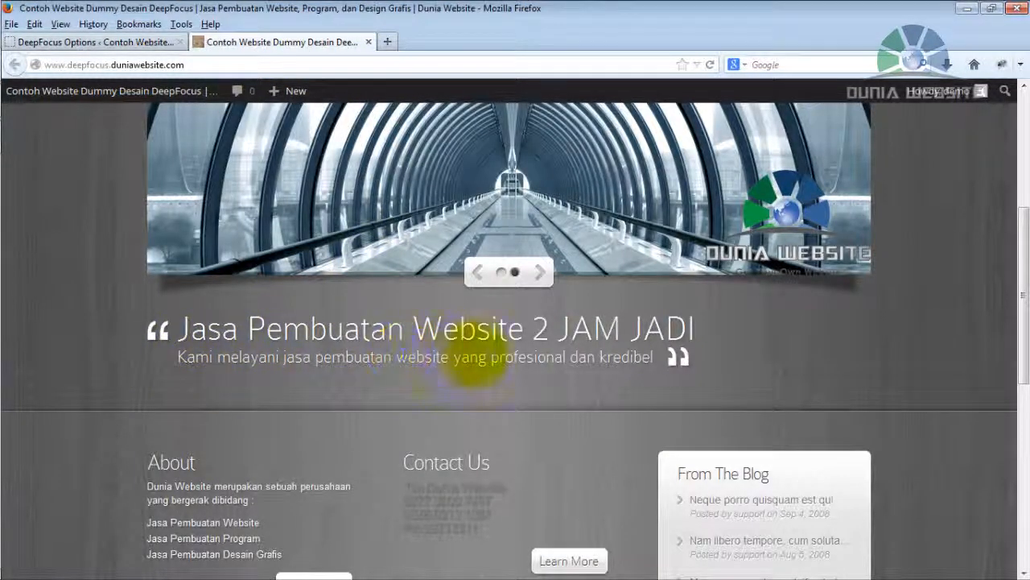
pyautogui.click(131, 43)
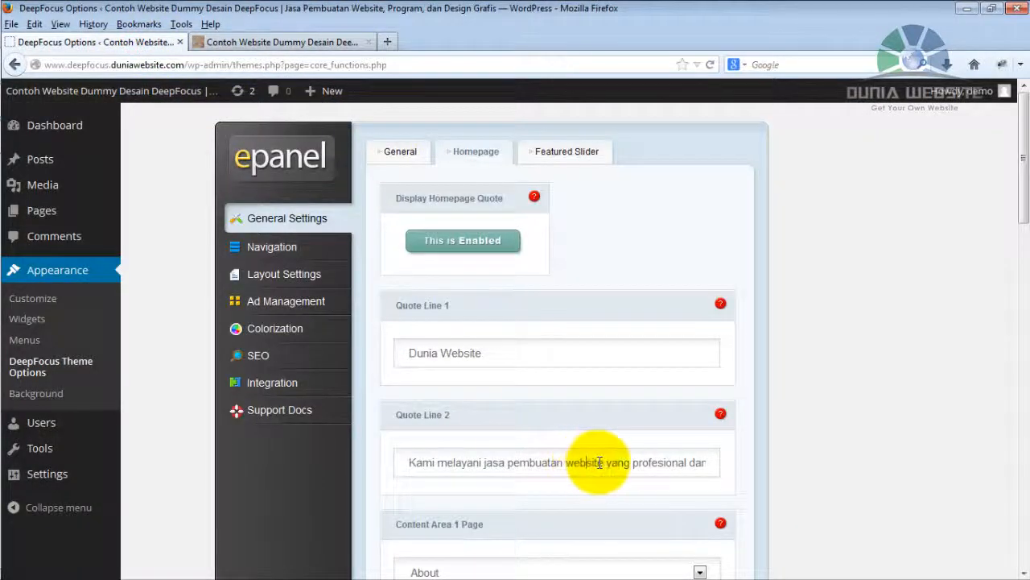
pyautogui.hotkey('ctrl', 's')
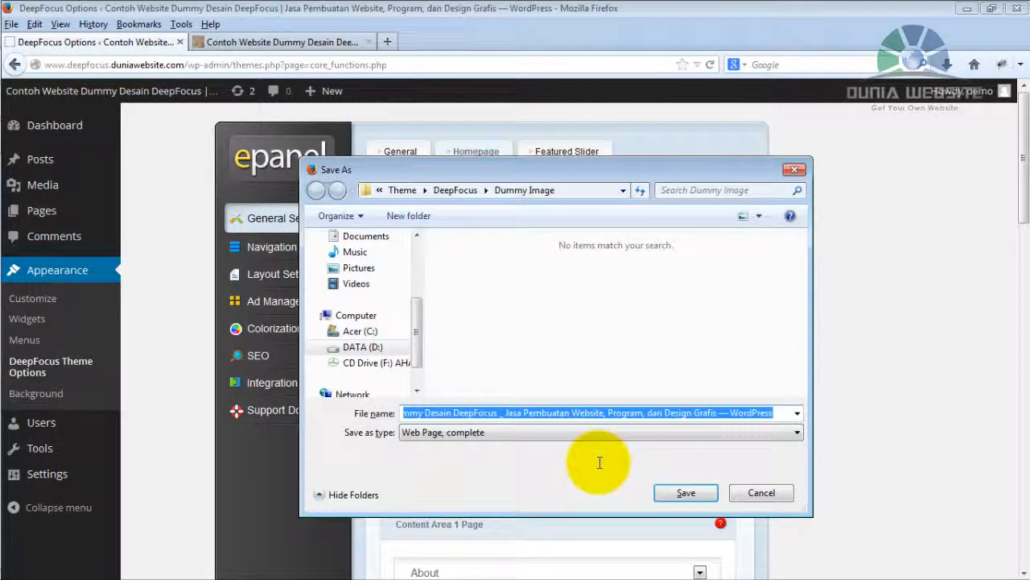
pyautogui.press('Escape')
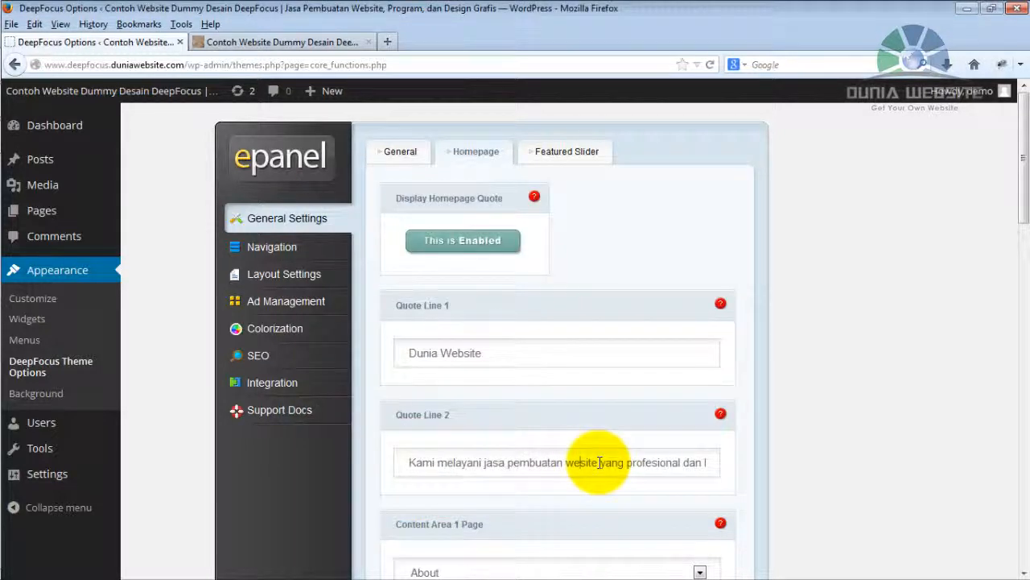
pyautogui.hotkey('ctrl', 'a')
pyautogui.press('BackSpace')
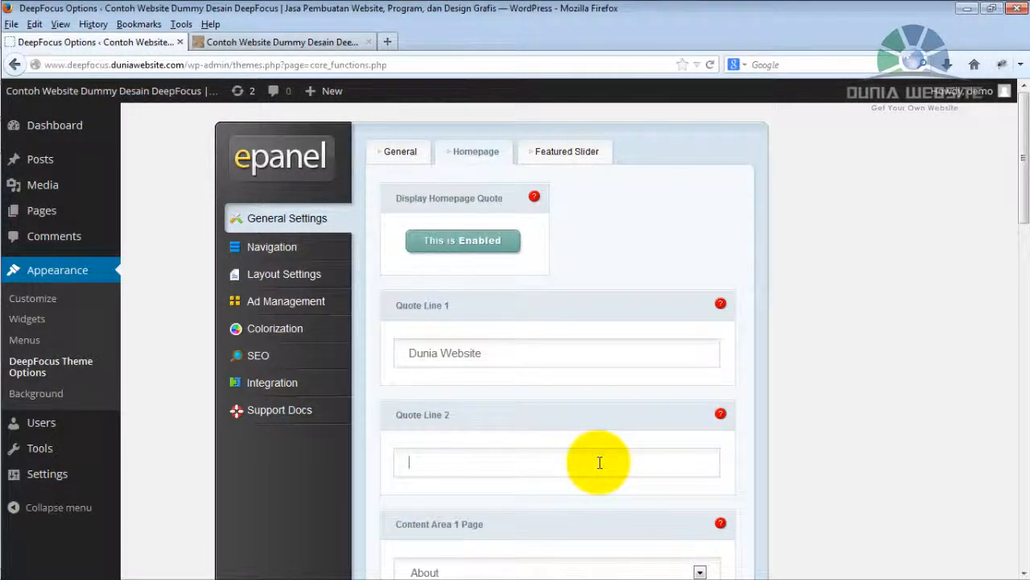
pyautogui.write('K')
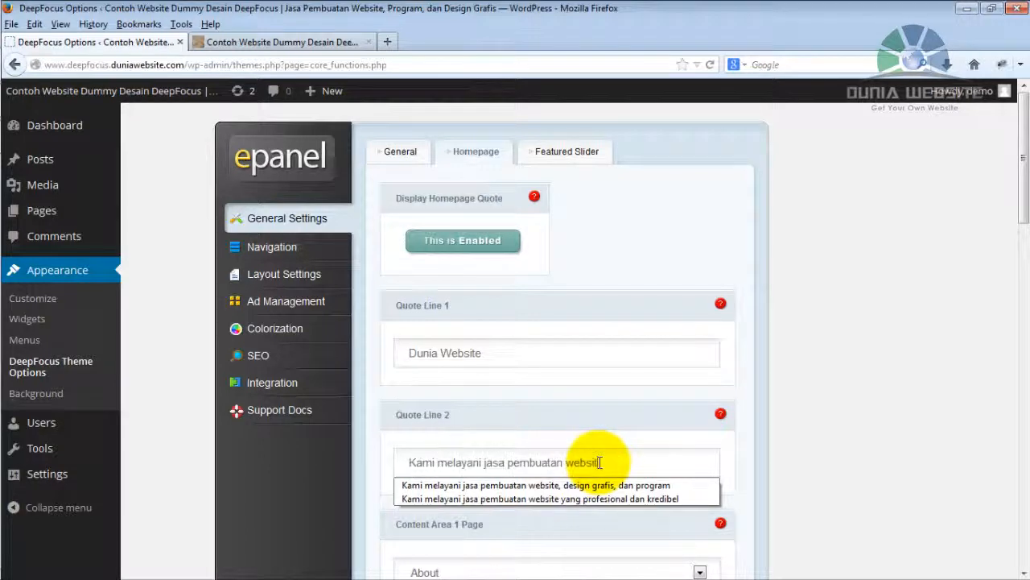
pyautogui.click(748, 453)
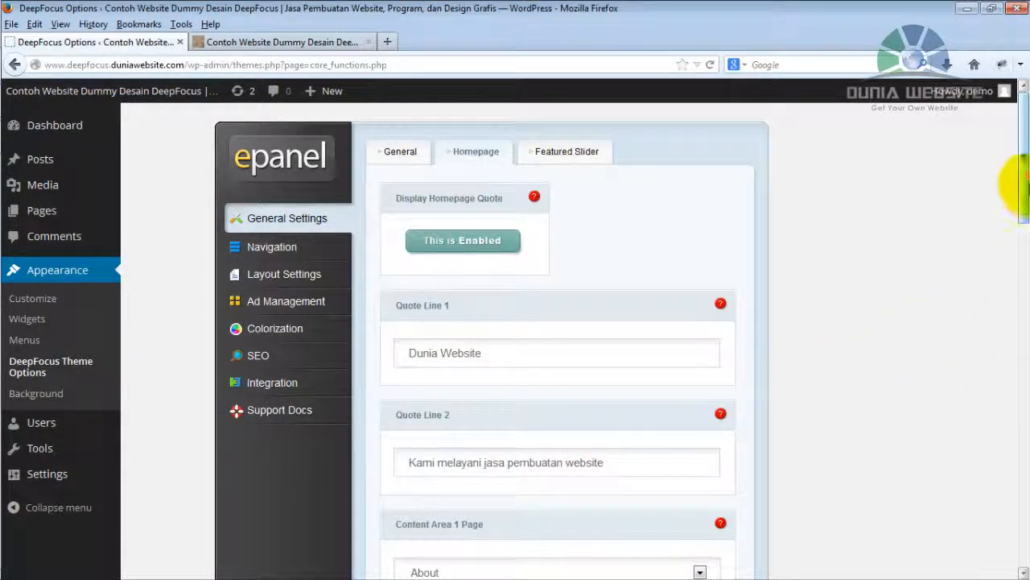
# Compare the Content Area page settings in the theme options with the content sections below the quote on the live homepage
pyautogui.moveTo(1024, 165); pyautogui.dragTo(1024, 179)
pyautogui.moveTo(1024, 216); pyautogui.dragTo(1024, 333)
pyautogui.click(322, 45)
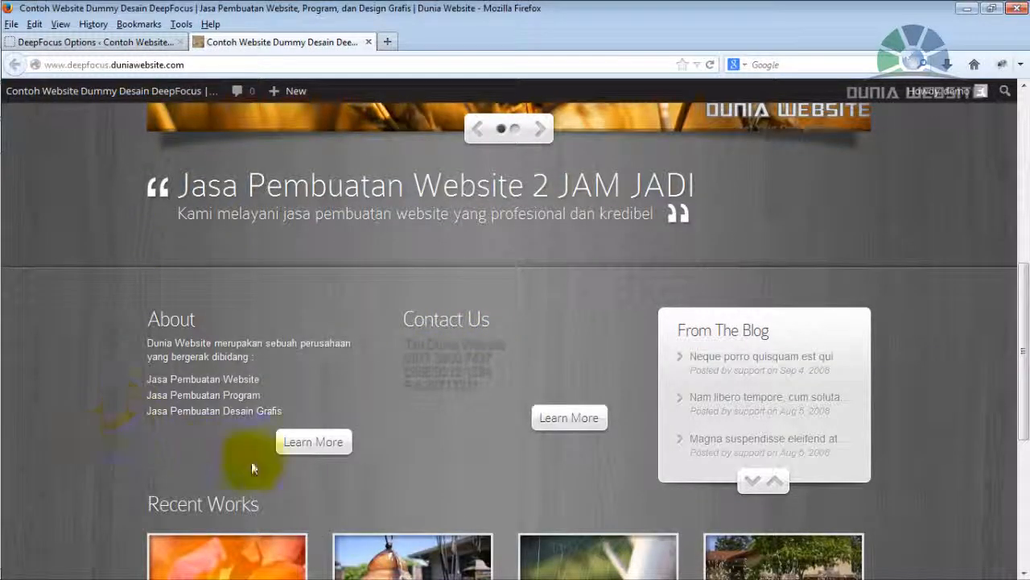
pyautogui.click(145, 42)
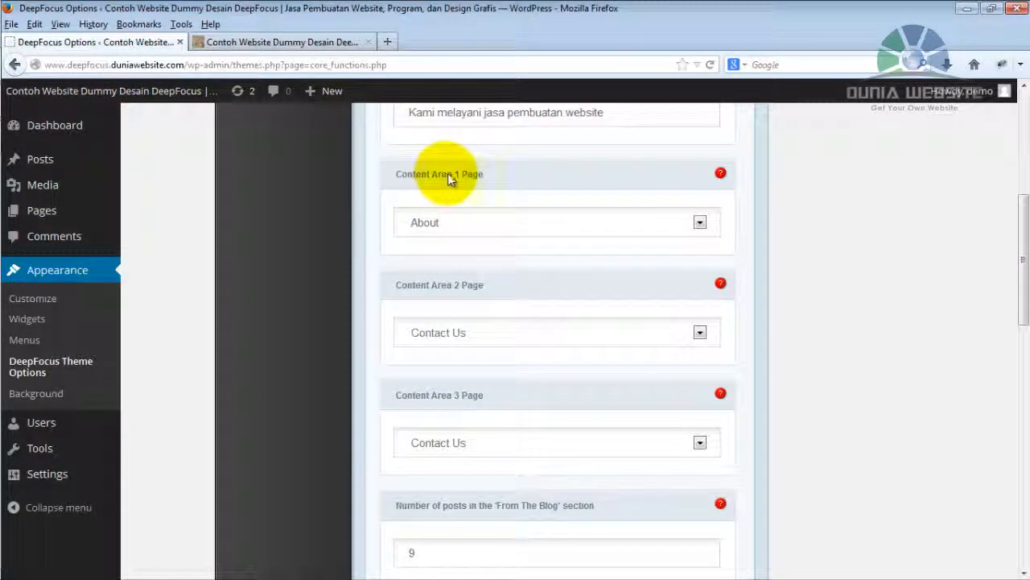
pyautogui.click(271, 44)
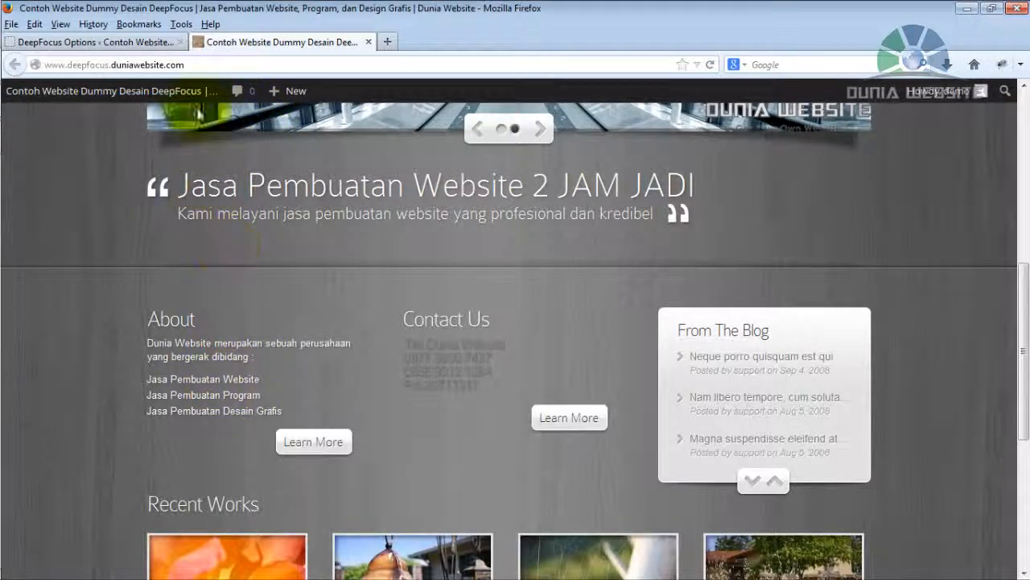
pyautogui.click(144, 40)
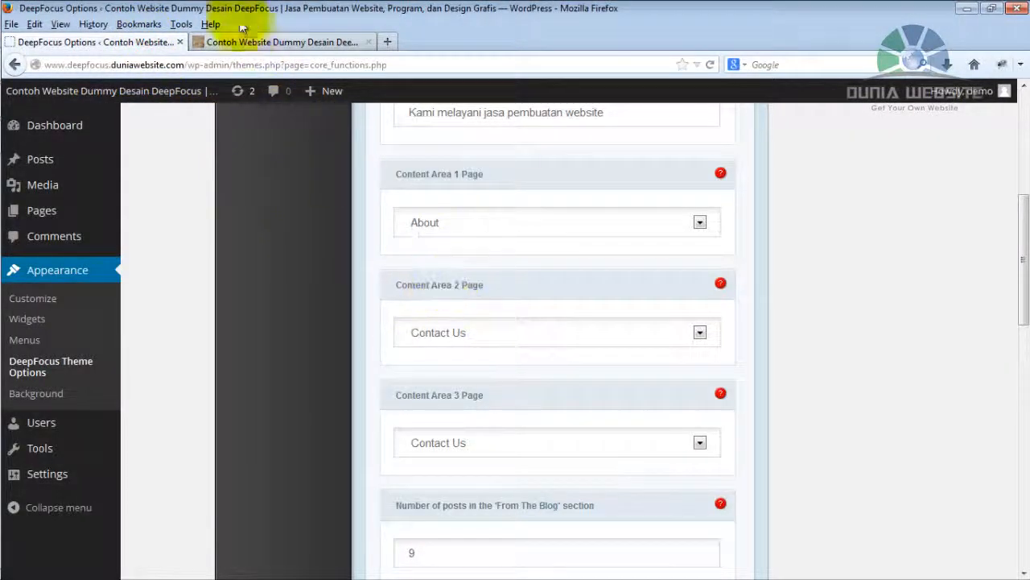
pyautogui.click(266, 42)
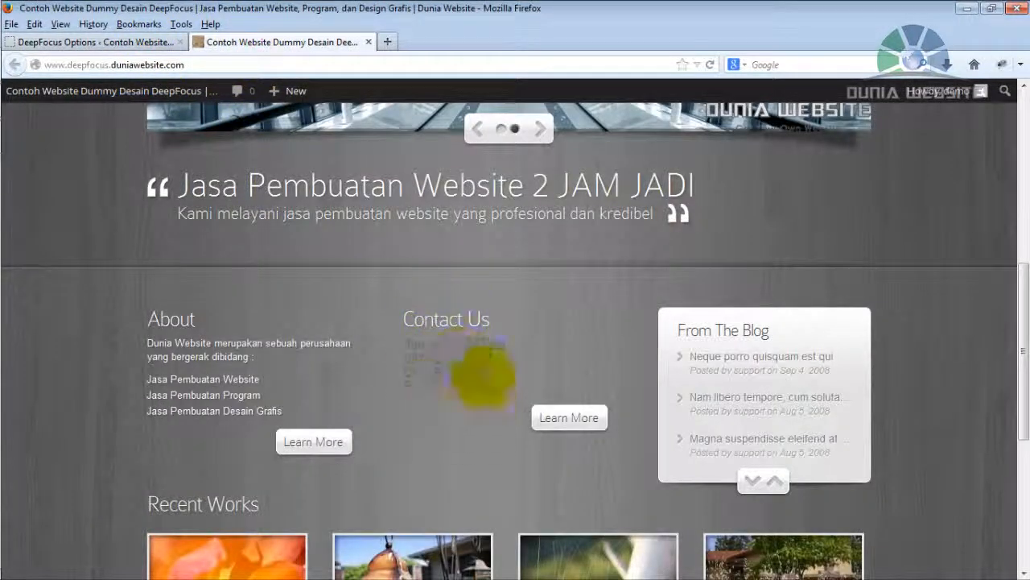
pyautogui.click(150, 42)
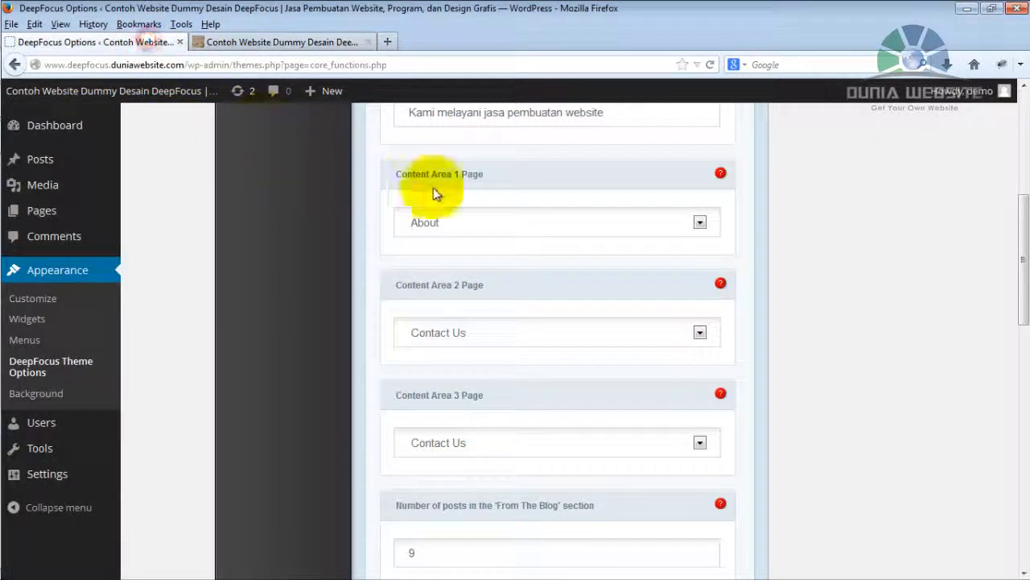
# Set Content Area 1 Page to Blog and Content Area 2 Page to Full Width
pyautogui.click(524, 223)
pyautogui.click(490, 256)
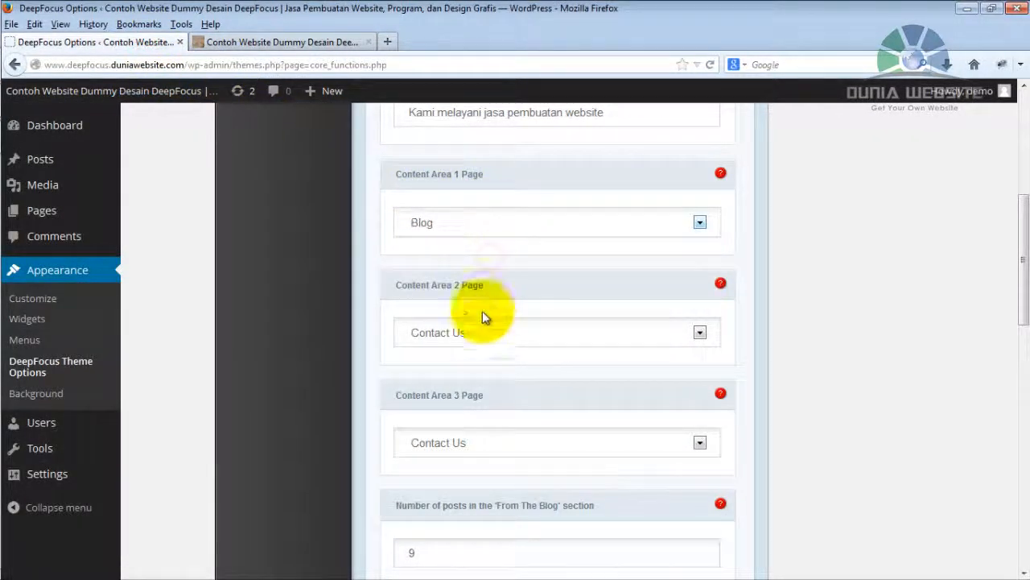
pyautogui.click(480, 335)
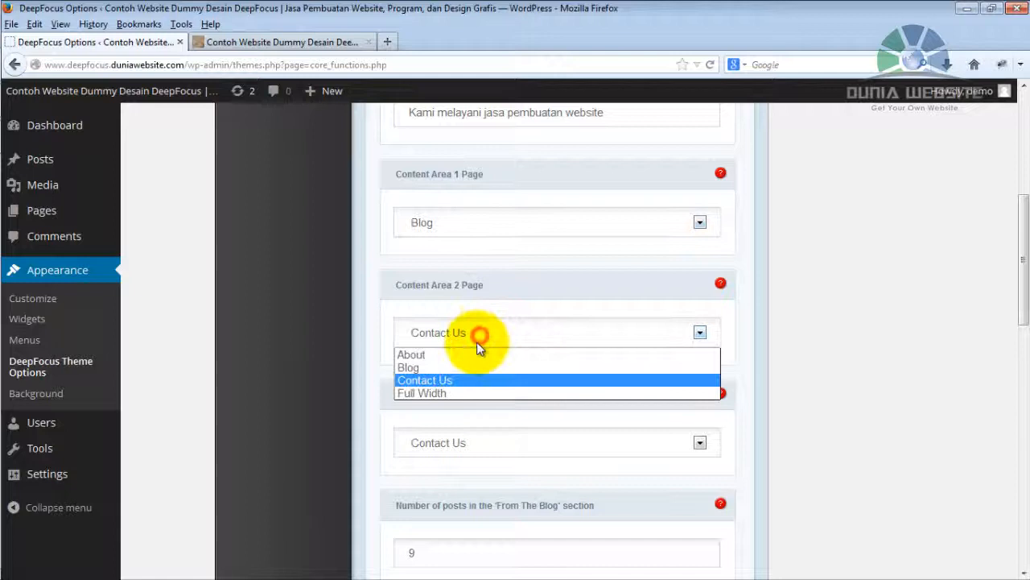
pyautogui.click(464, 391)
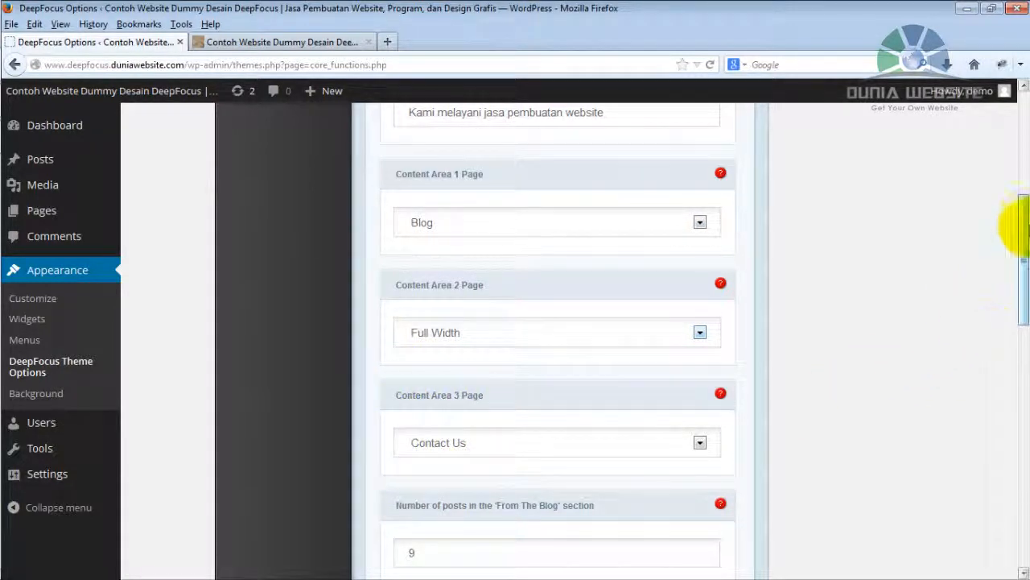
# Set the number of posts in the 'Recent Works' section to 4
pyautogui.moveTo(1019, 223); pyautogui.dragTo(1026, 332)
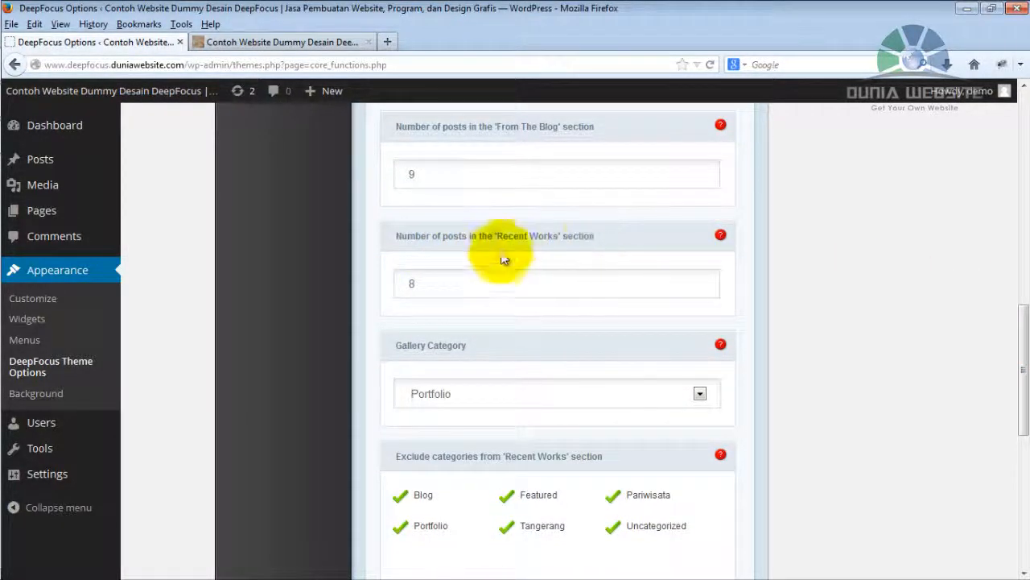
pyautogui.moveTo(443, 280); pyautogui.dragTo(379, 288)
pyautogui.write('4')
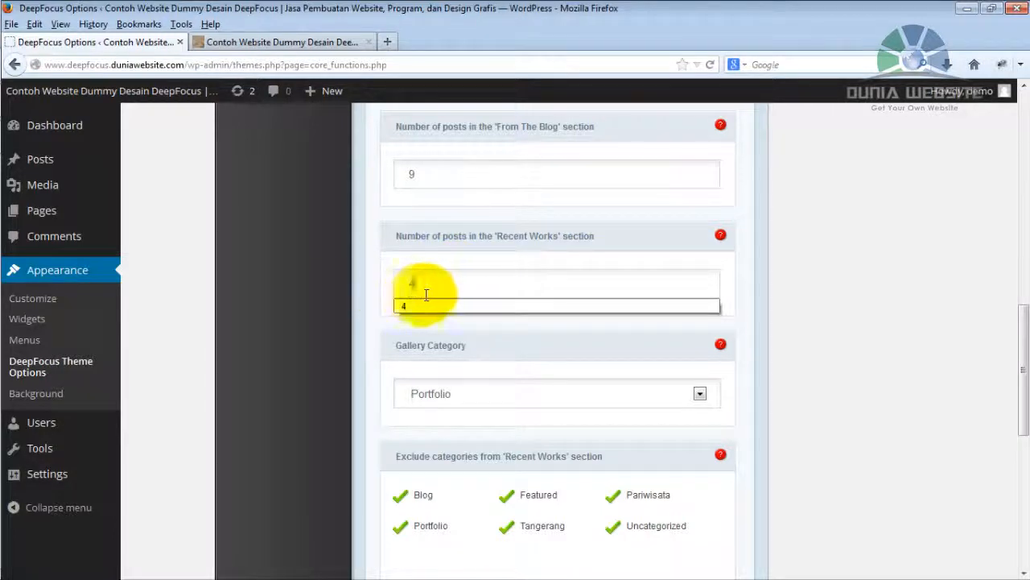
pyautogui.click(780, 286)
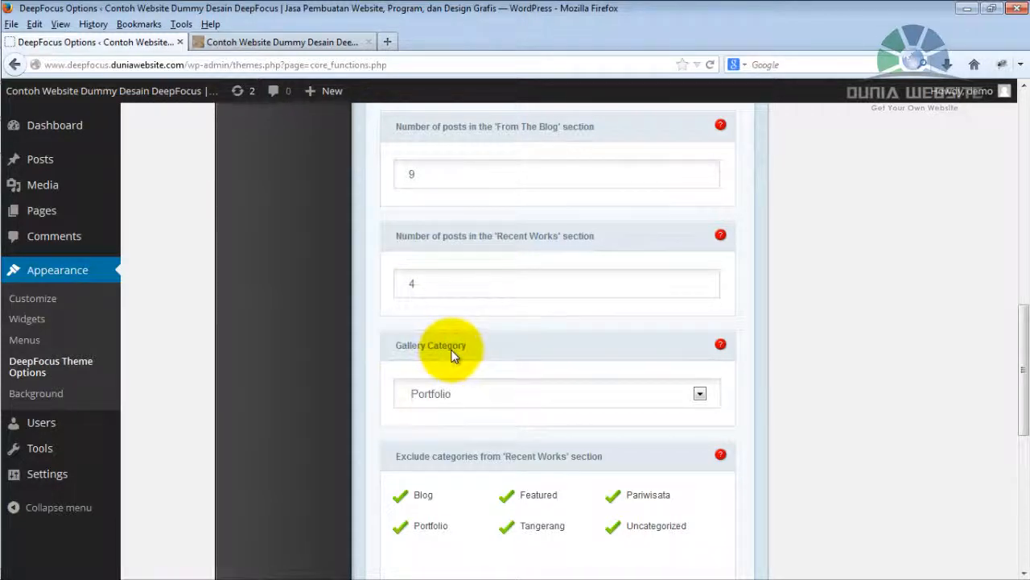
# Check Recent Works on the live homepage, set the Gallery Category to Blog in the theme options, and save the settings
pyautogui.click(253, 43)
pyautogui.moveTo(1020, 340); pyautogui.dragTo(1021, 437)
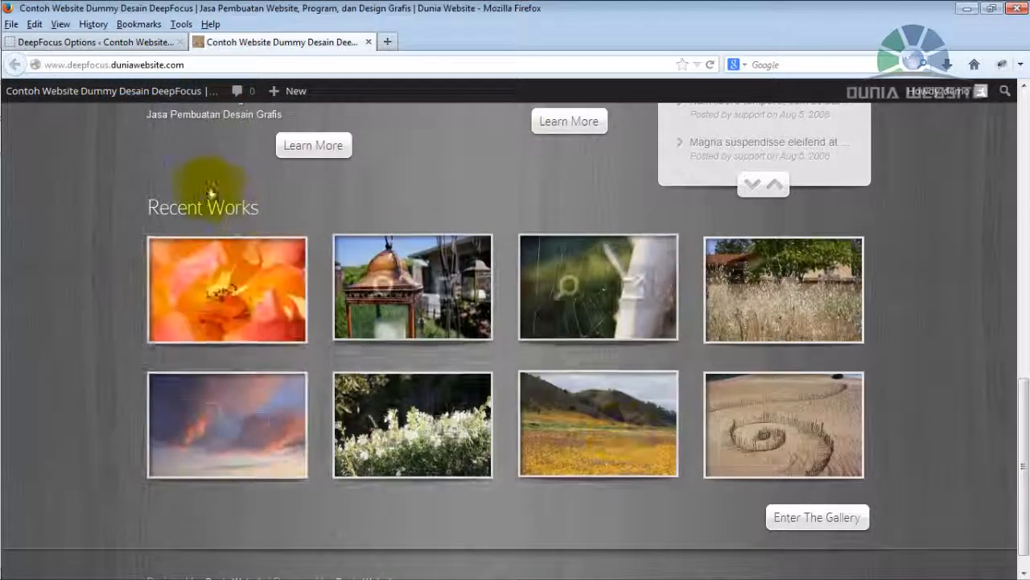
pyautogui.click(141, 42)
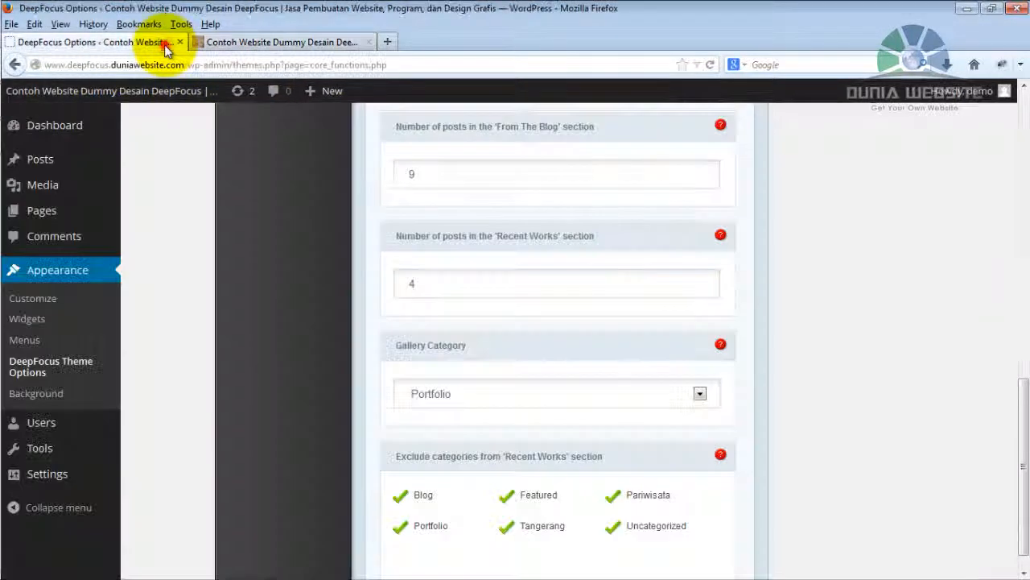
pyautogui.click(618, 396)
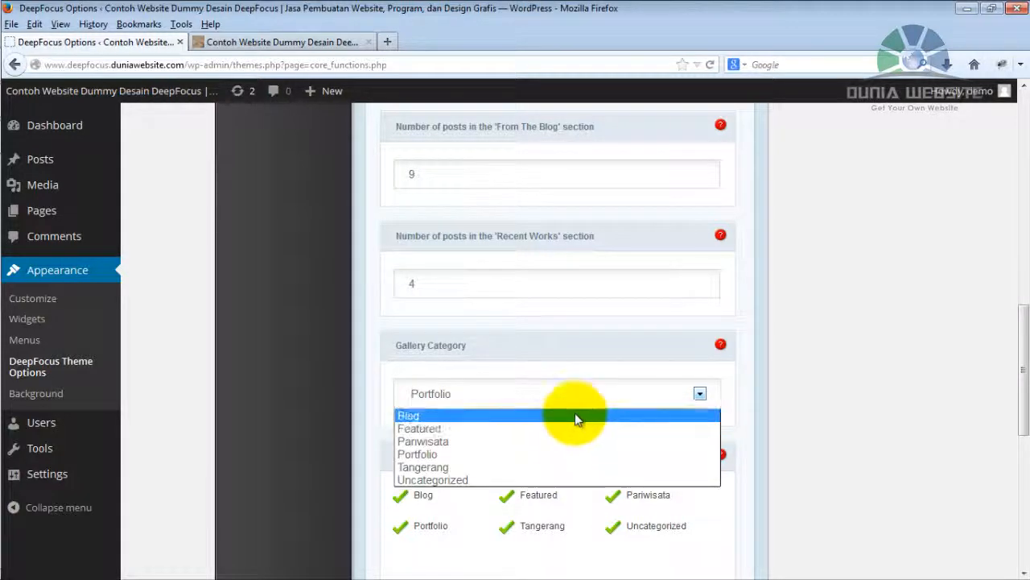
pyautogui.click(574, 415)
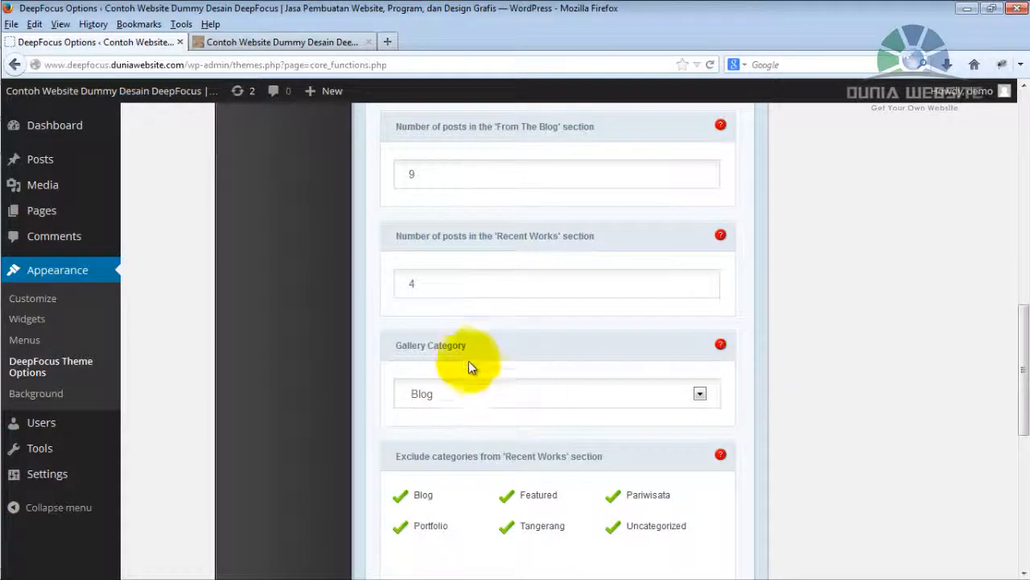
pyautogui.click(1020, 443)
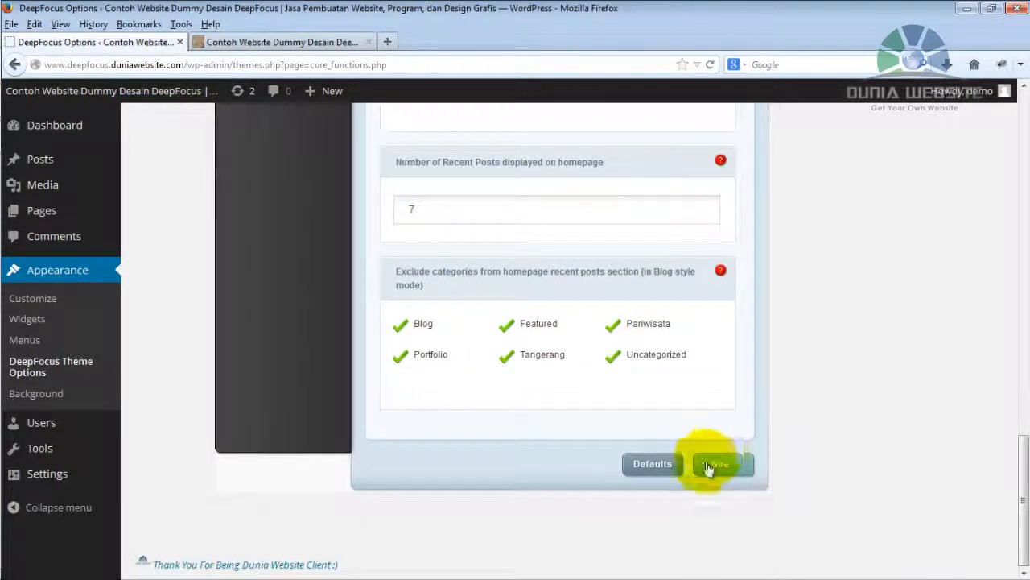
pyautogui.click(749, 472)
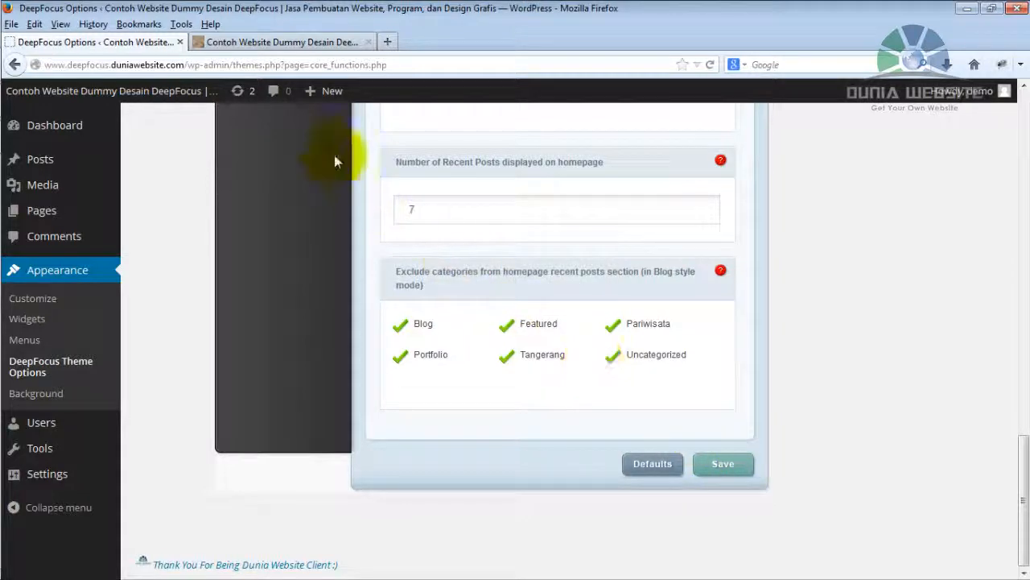
# Reload the live homepage, examine its Recent Works, content areas and quote, and return to the theme options
pyautogui.click(271, 46)
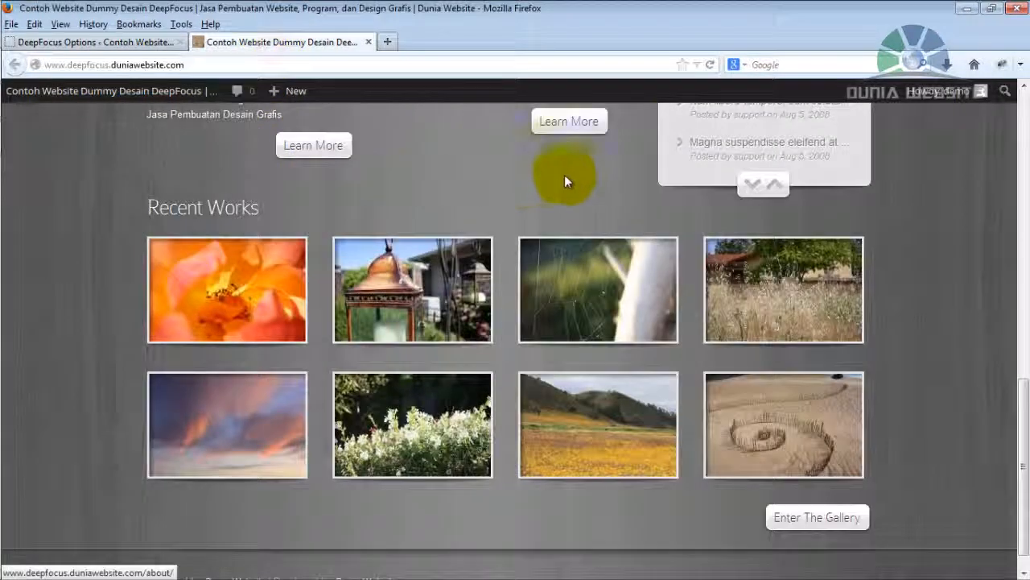
pyautogui.click(712, 64)
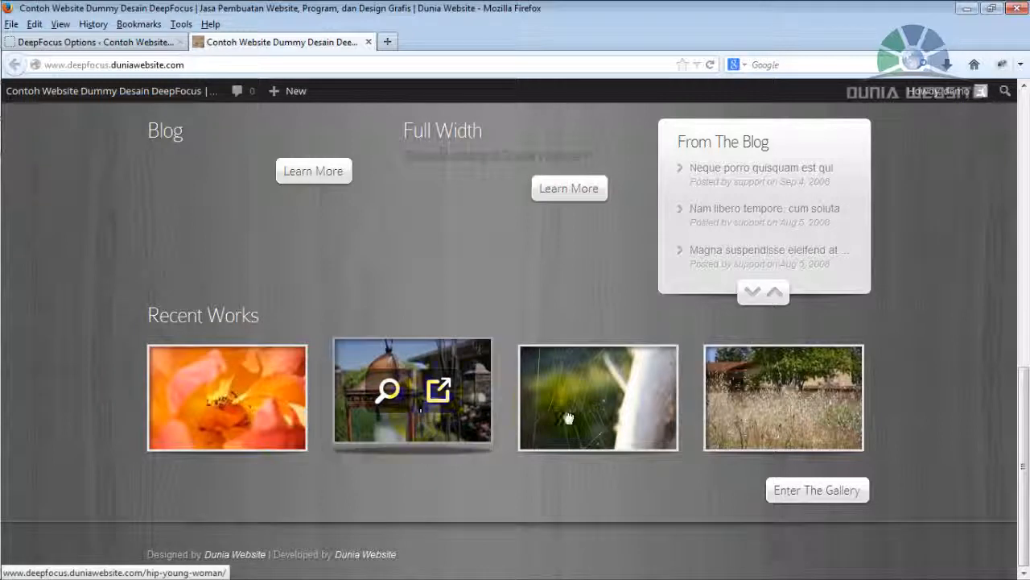
pyautogui.moveTo(1021, 438); pyautogui.dragTo(1016, 345)
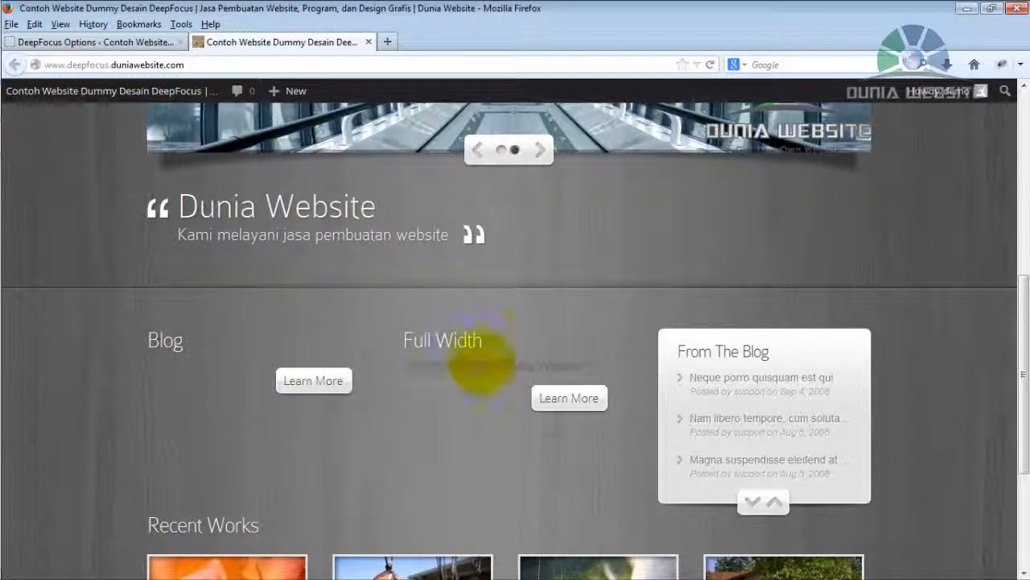
pyautogui.moveTo(1021, 373); pyautogui.dragTo(1014, 318)
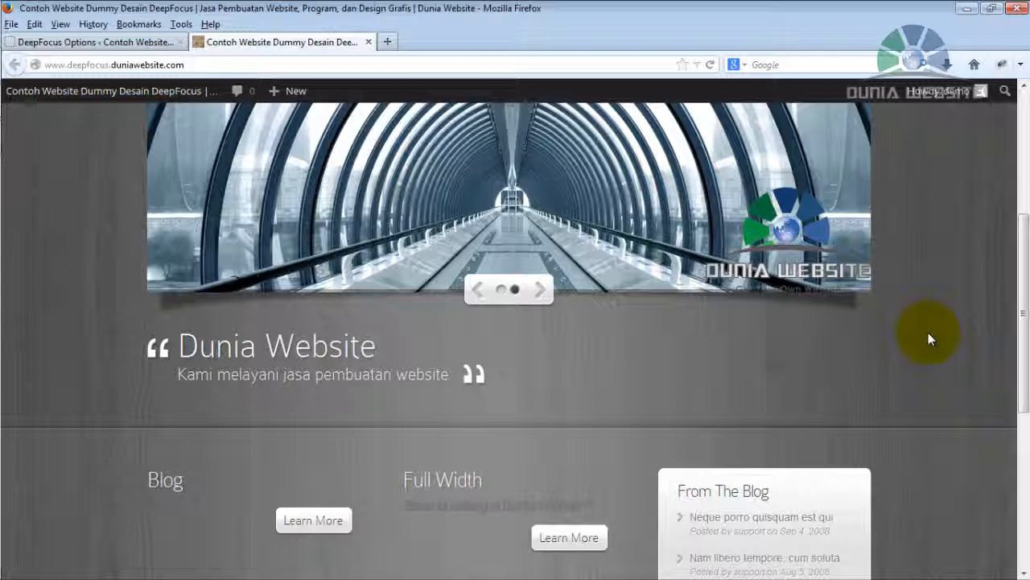
pyautogui.click(81, 42)
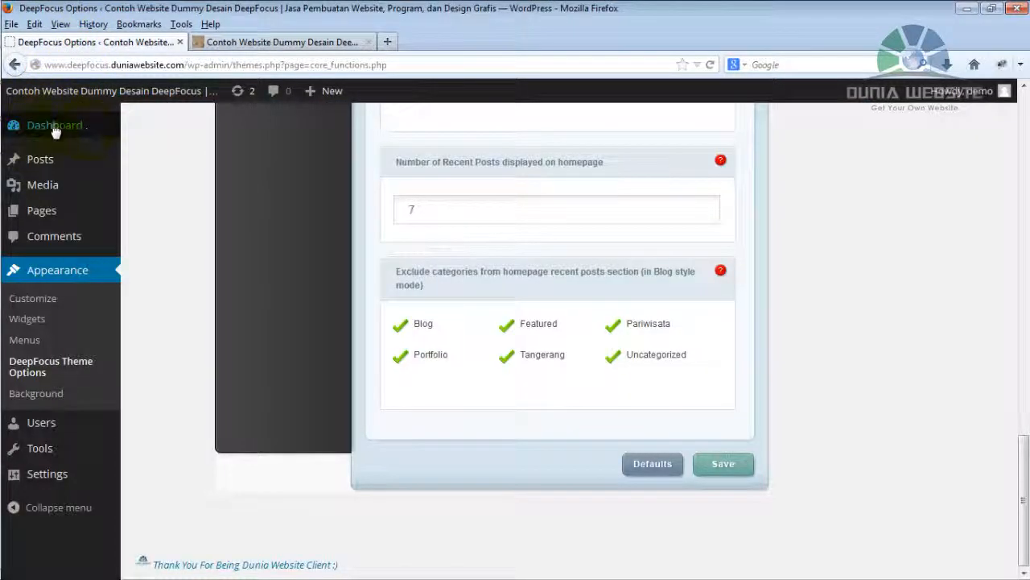